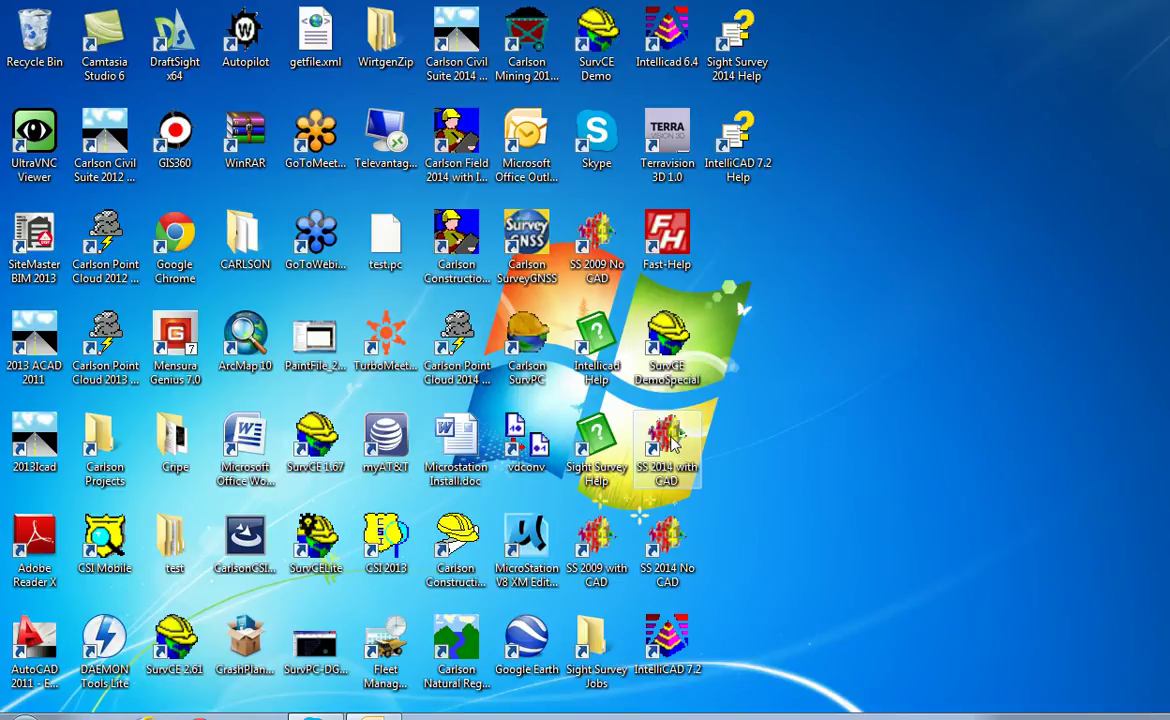
Launch Sight Survey 2014 with CAD from the 'SS 2014 with CAD' desktop shortcut
{"action": "double_click", "coordinate": [672, 440]}
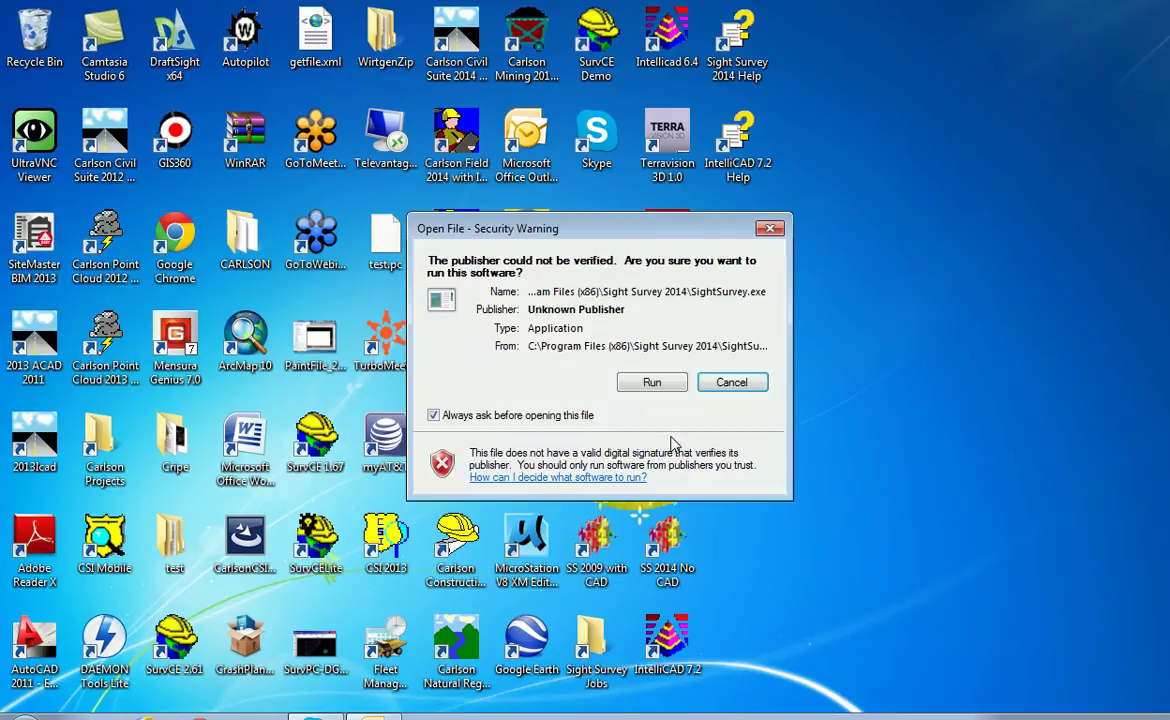
Allow the program to run and create a new job named TopoCell using MicroStation V8 XM
{"action": "left_click", "coordinate": [652, 383]}
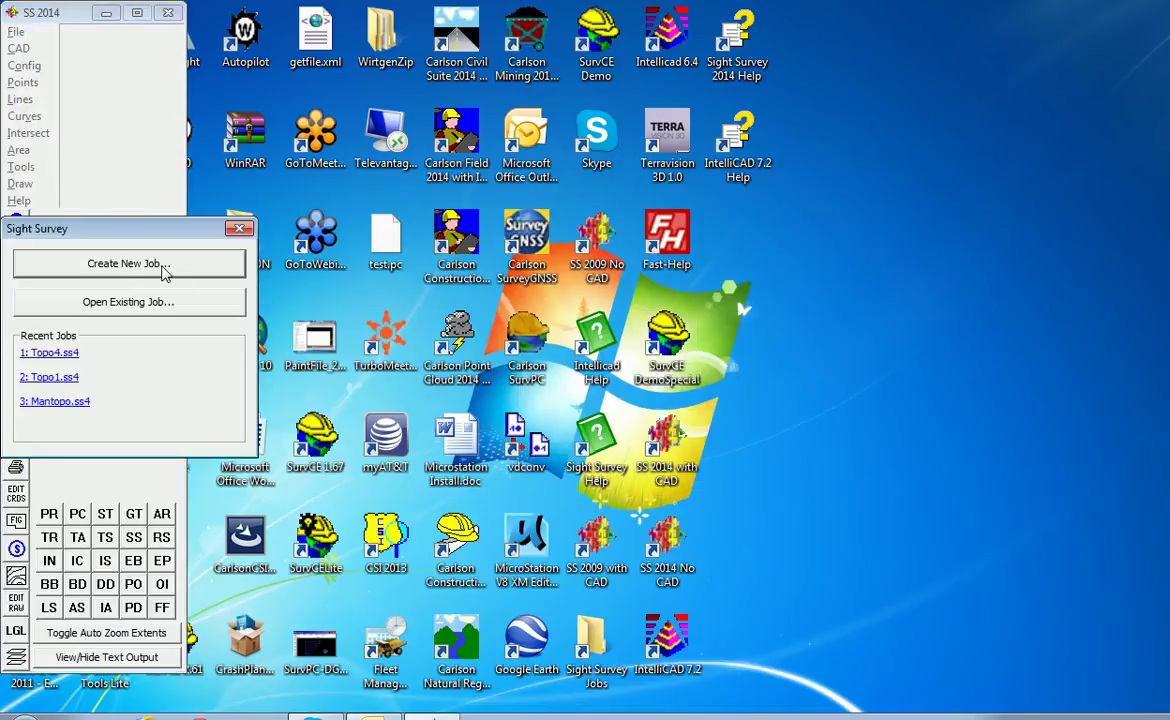
{"action": "left_click", "coordinate": [125, 268]}
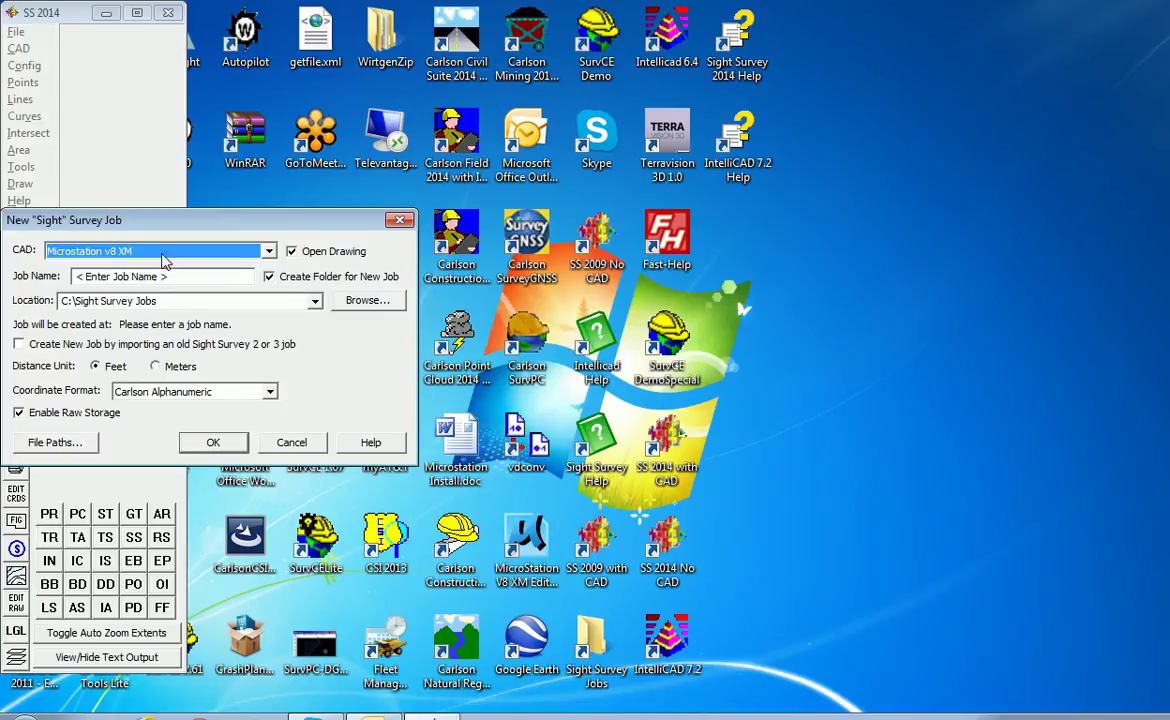
{"action": "double_click", "coordinate": [166, 278]}
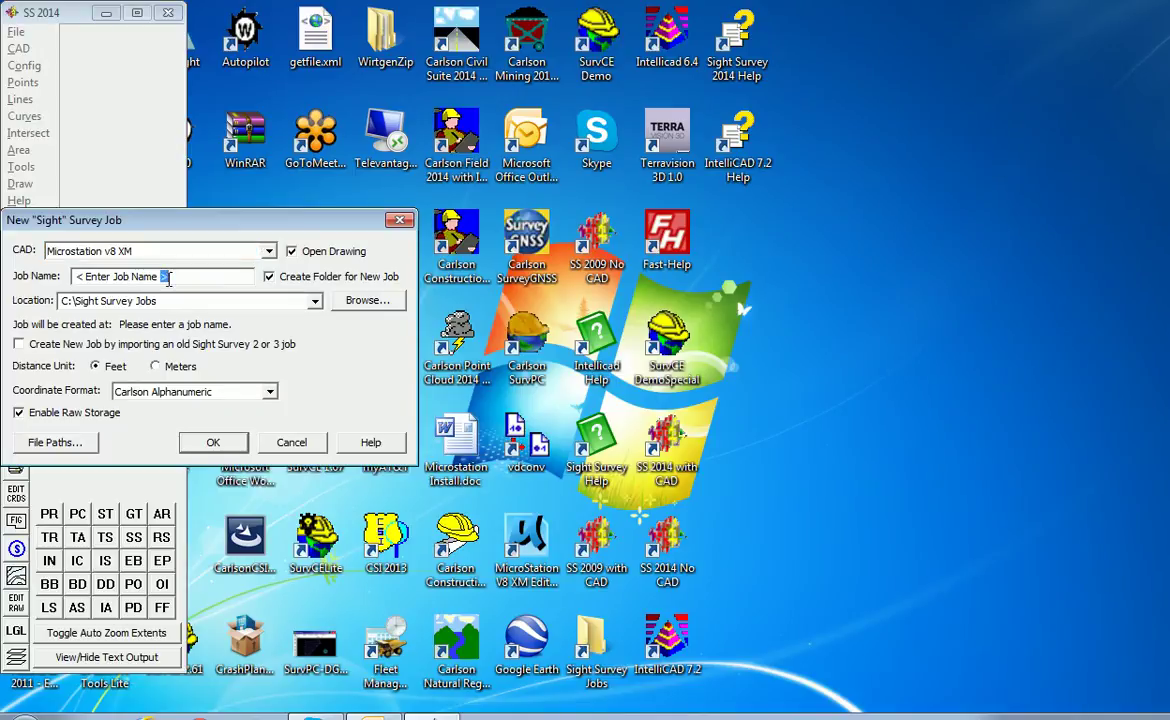
{"action": "left_click_drag", "start_coordinate": [166, 278], "coordinate": [72, 278]}
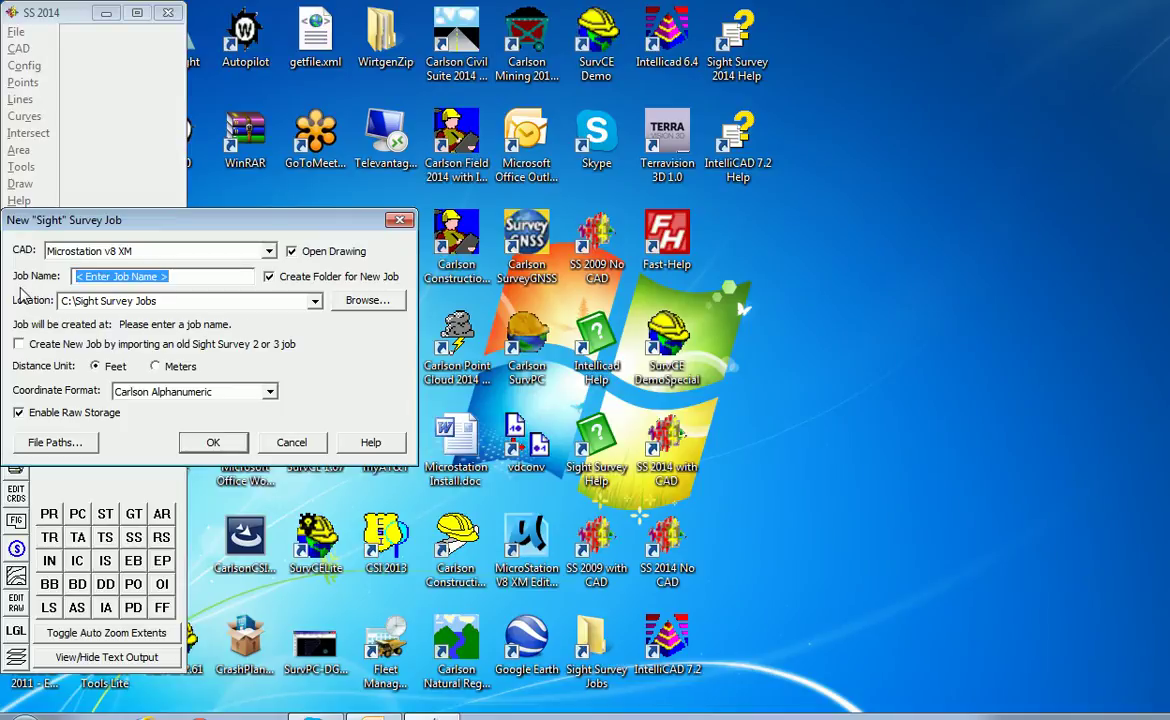
{"action": "type", "text": "Topo"}
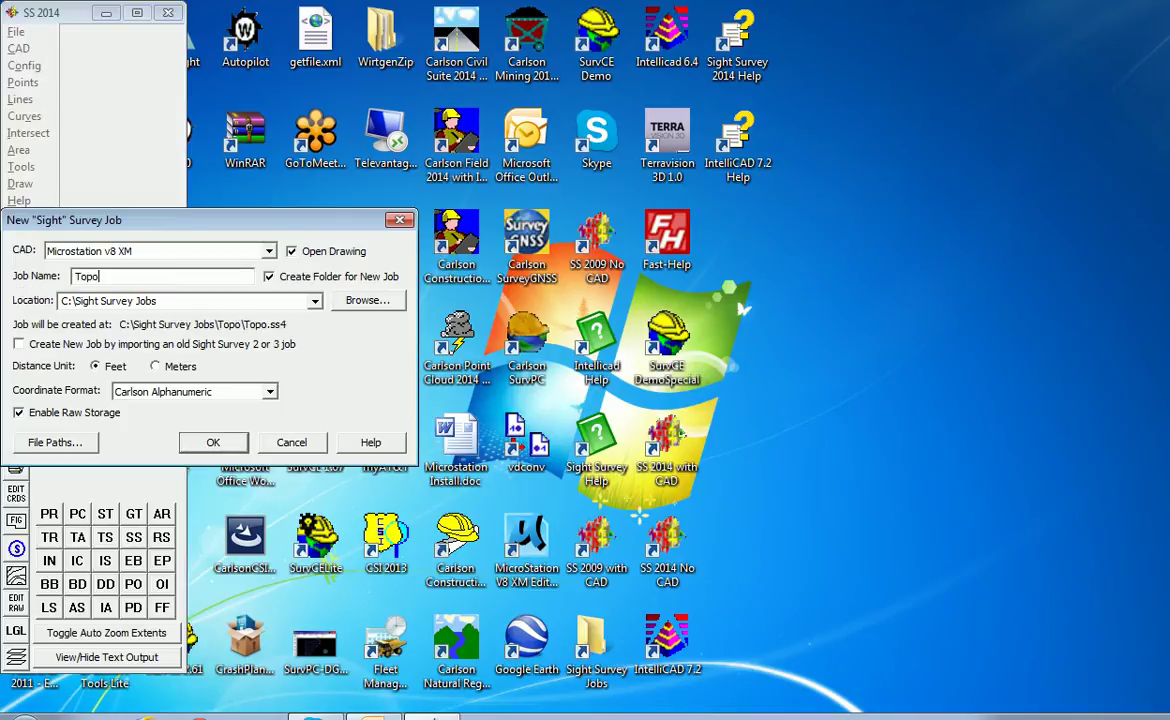
{"action": "type", "text": "Cell"}
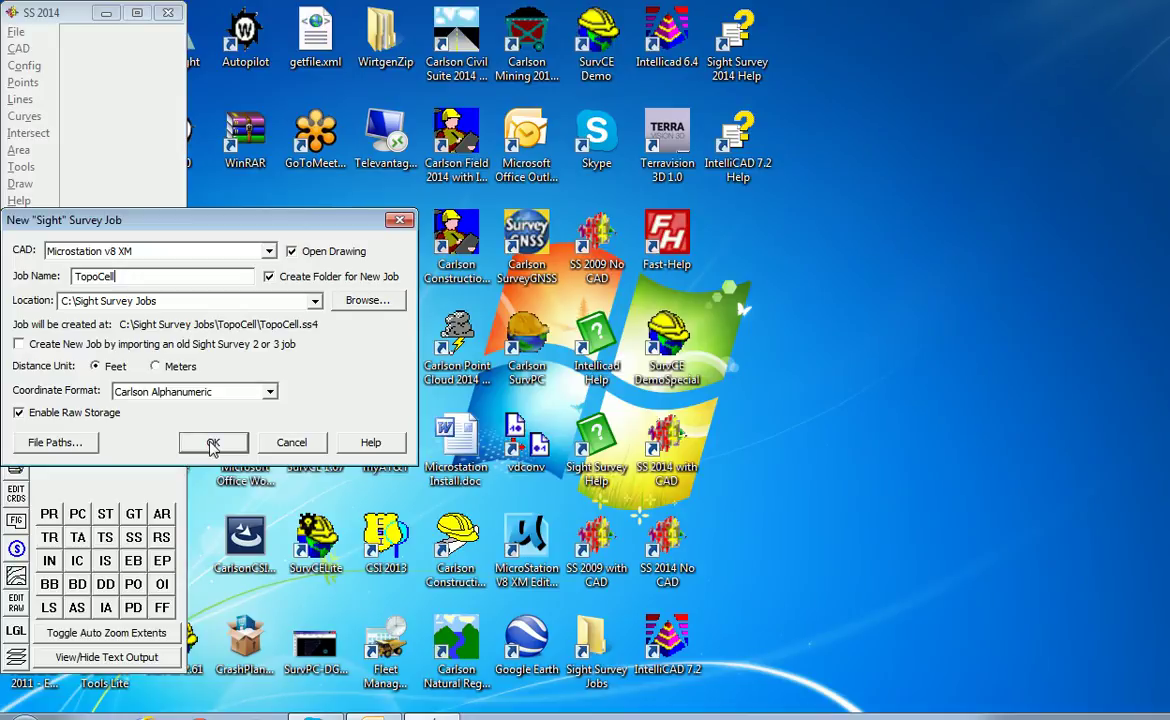
{"action": "left_click", "coordinate": [213, 445]}
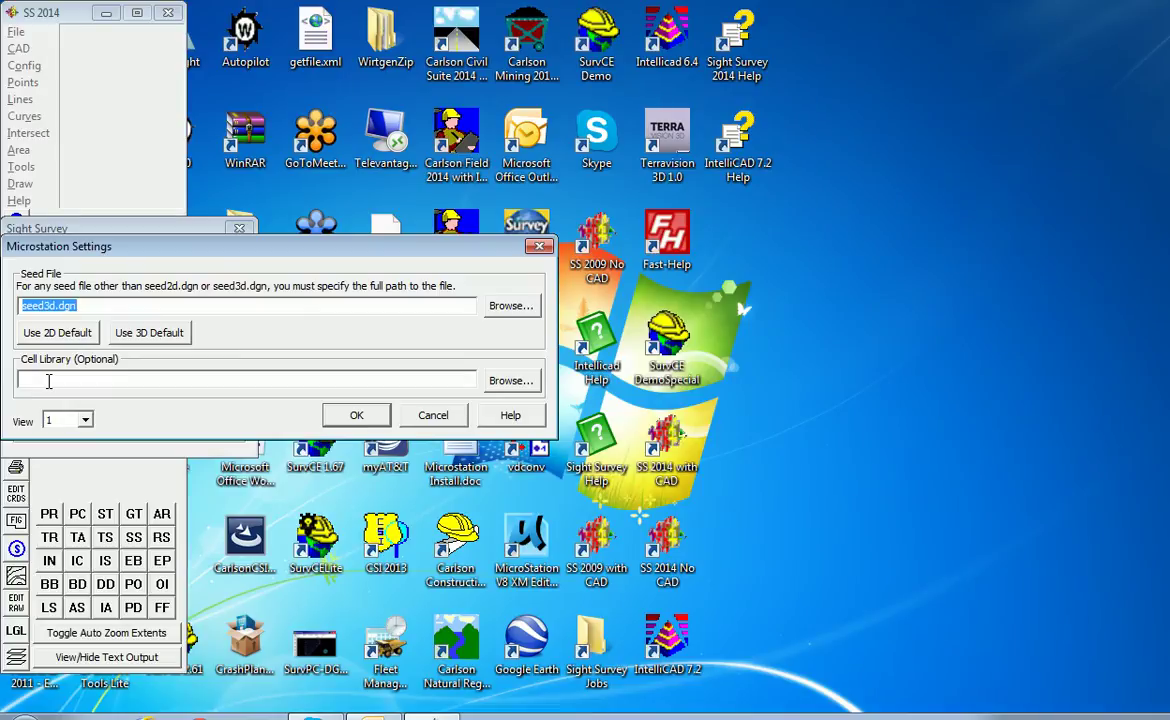
Set C:\MicrostationDGN\survey.cel as the cell library and launch MicroStation with TopoCell.dgn
{"action": "left_click", "coordinate": [512, 382]}
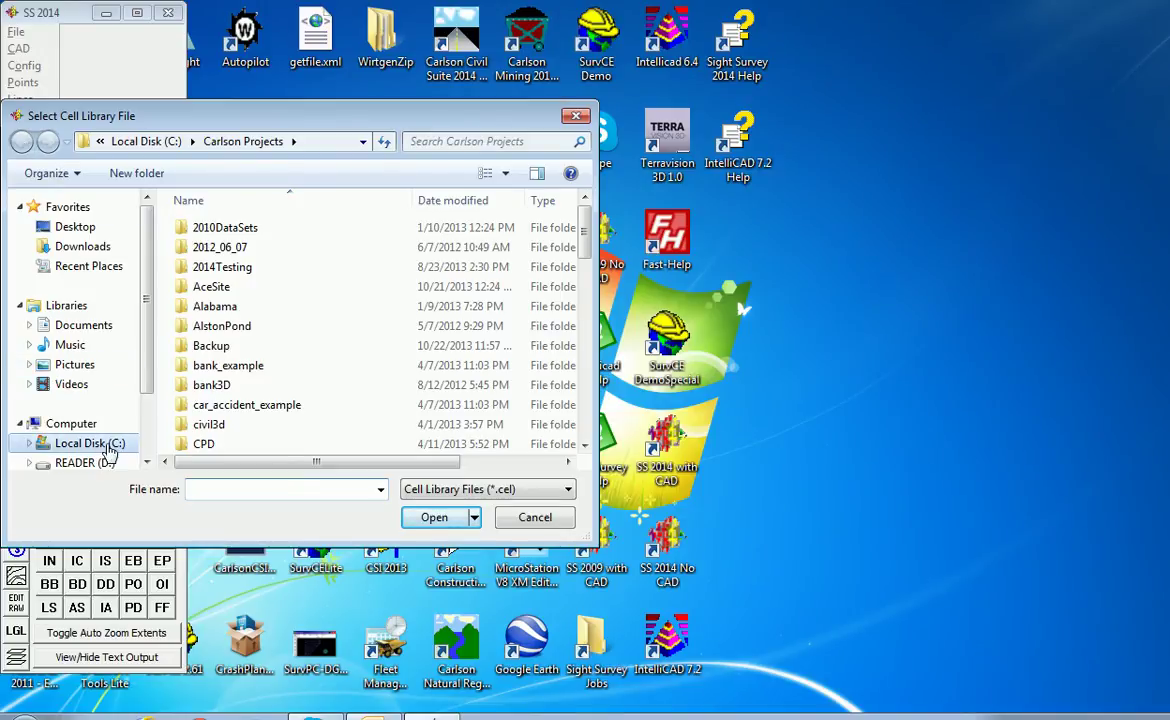
{"action": "left_click", "coordinate": [100, 444]}
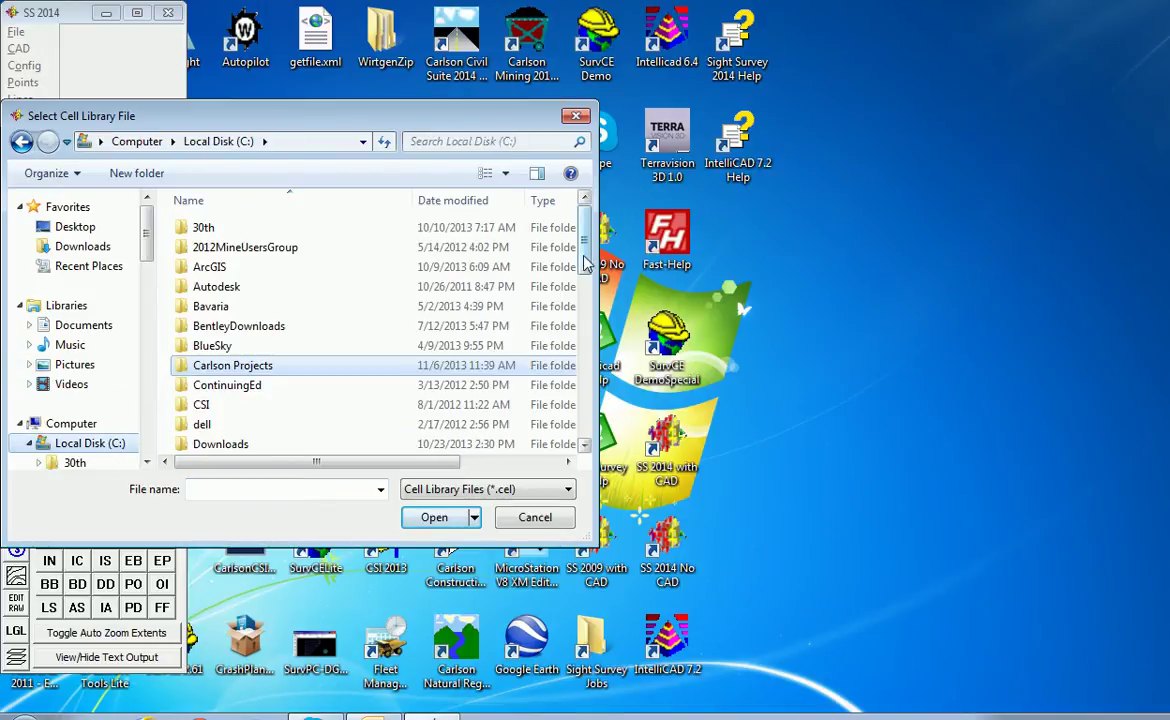
{"action": "scroll", "coordinate": [585, 262], "scroll_direction": "down", "scroll_amount": 4}
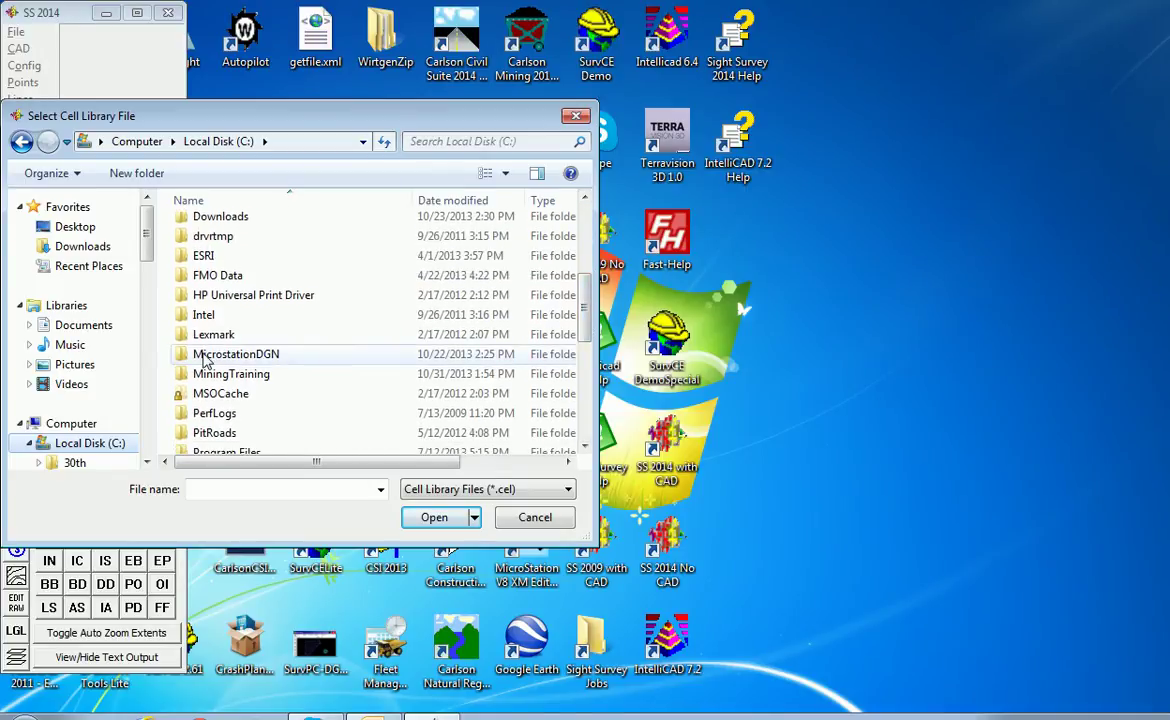
{"action": "double_click", "coordinate": [205, 356]}
{"action": "left_click", "coordinate": [205, 287]}
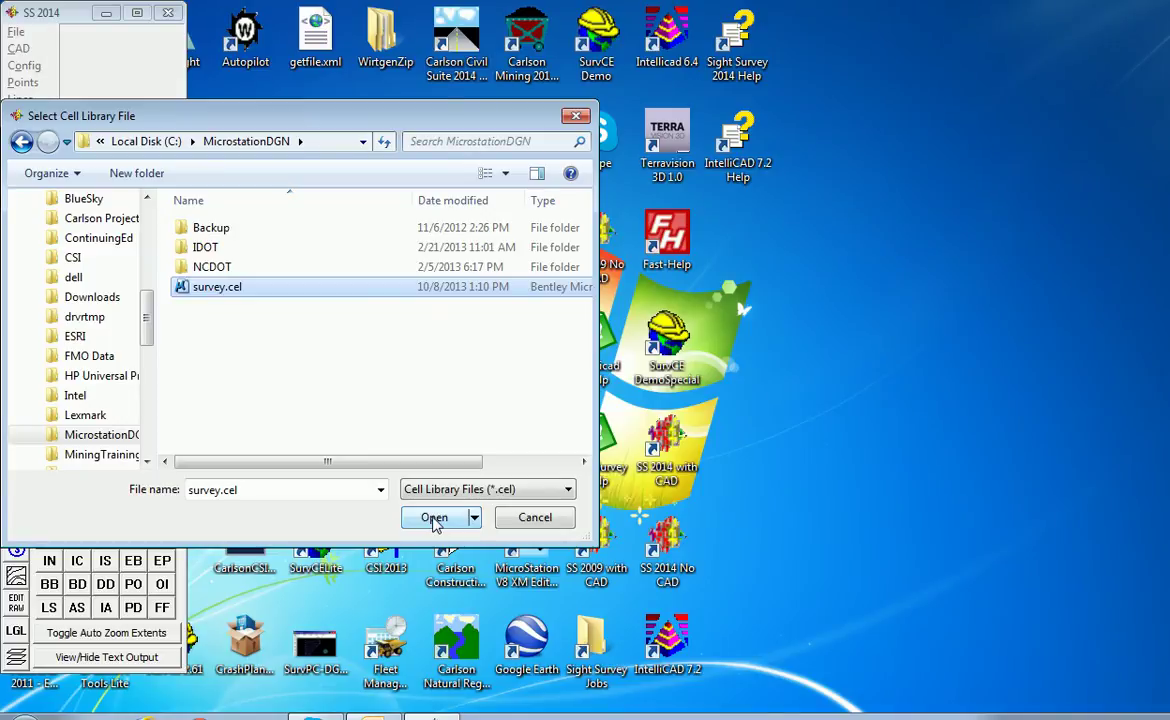
{"action": "left_click", "coordinate": [435, 518]}
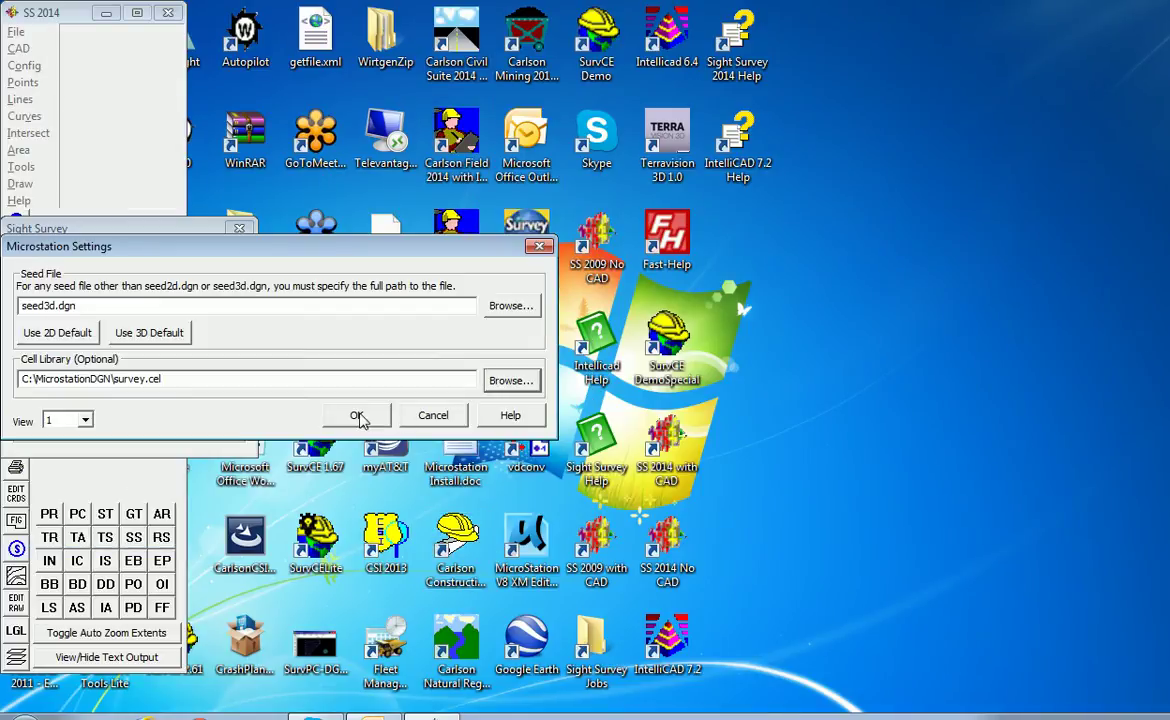
{"action": "left_click", "coordinate": [357, 415]}
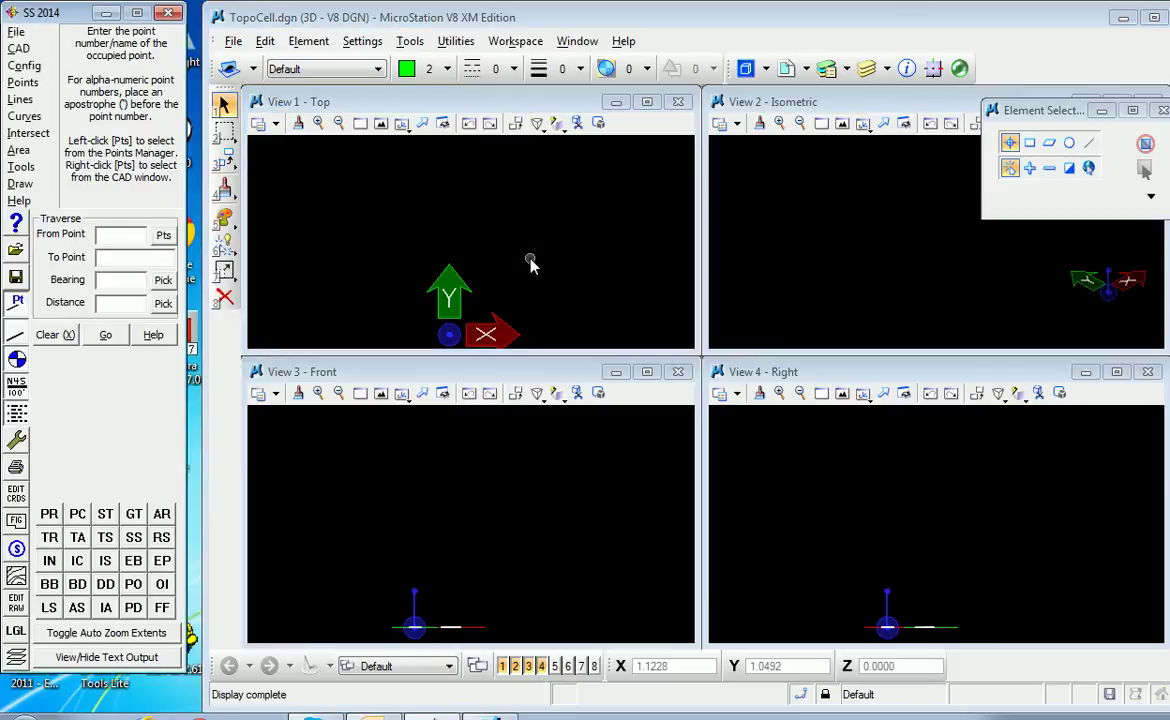
Maximize View 1 - Top so it fills the drawing area
{"action": "left_click", "coordinate": [647, 103]}
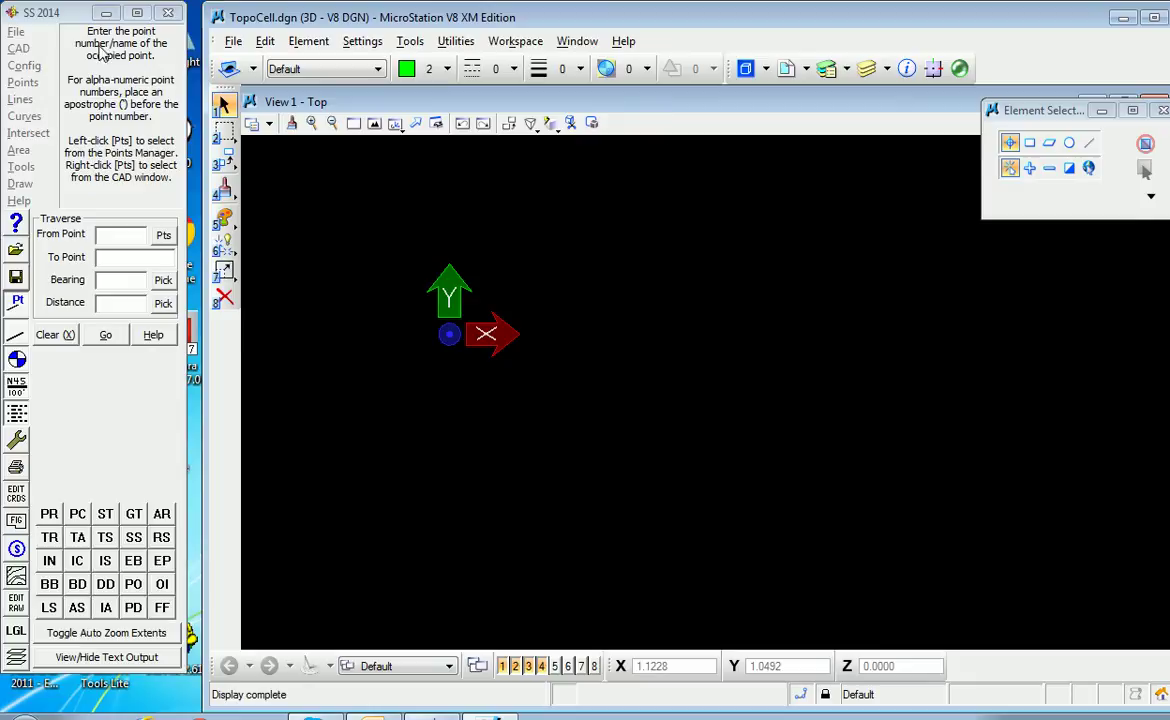
{"action": "left_click", "coordinate": [17, 33]}
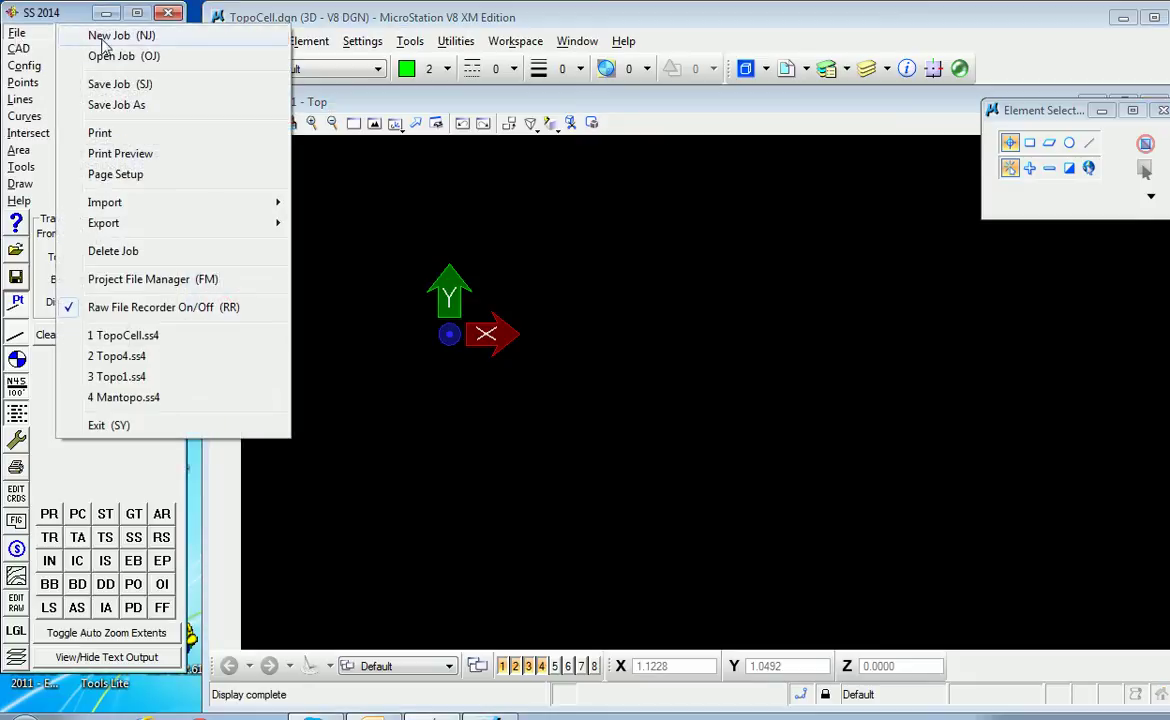
Start a coordinate file import that imports all points except numbers 1-20
{"action": "mouse_move", "coordinate": [116, 207]}
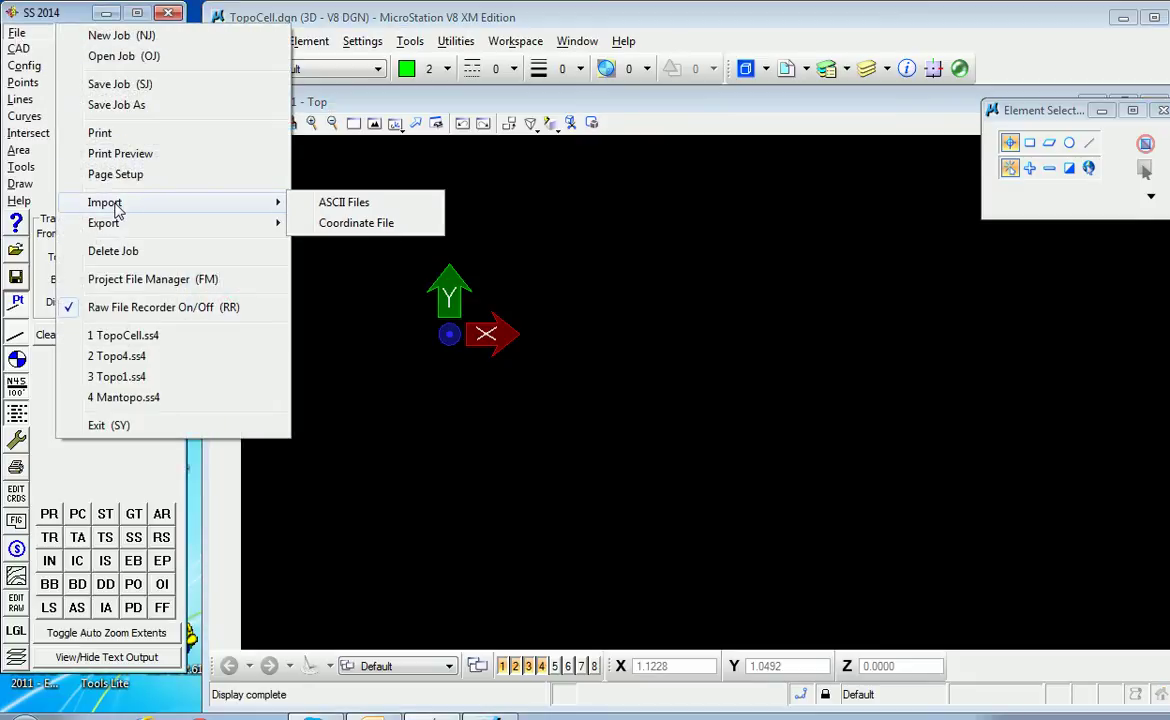
{"action": "left_click", "coordinate": [347, 225]}
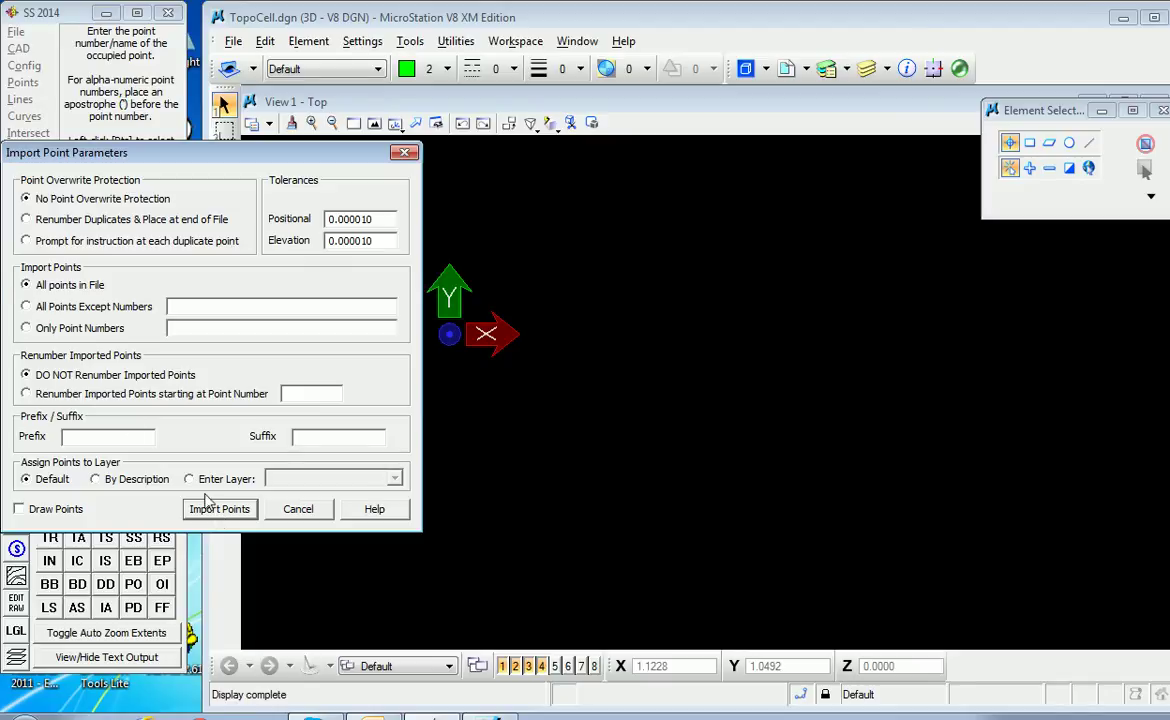
{"action": "left_click", "coordinate": [27, 307]}
{"action": "type", "text": "1-20"}
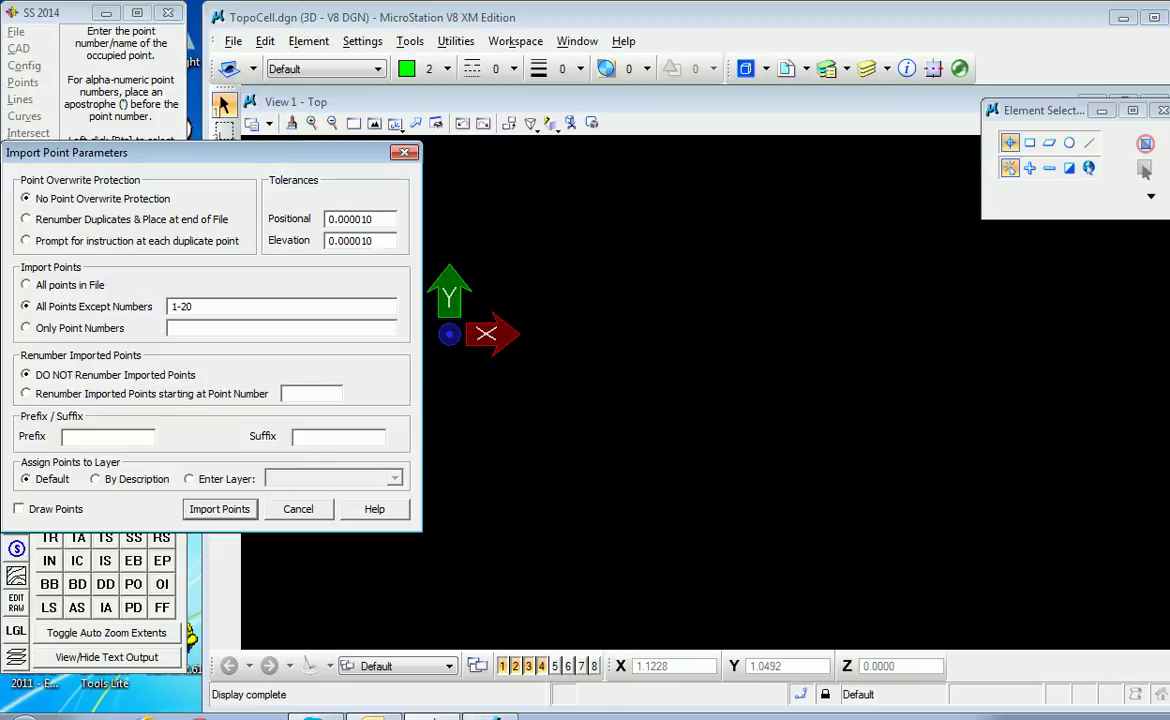
Import the points from mantopo.crd in C:\Carlson Projects into the TopoCell job
{"action": "left_click", "coordinate": [225, 509]}
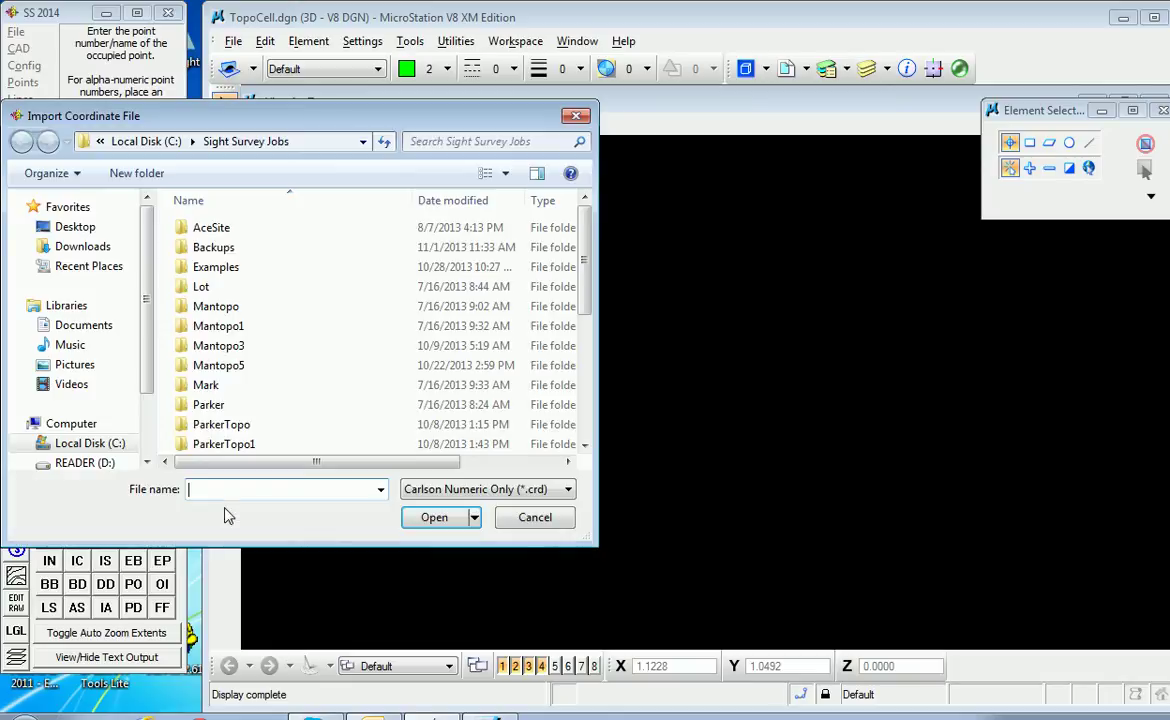
{"action": "left_click", "coordinate": [114, 448]}
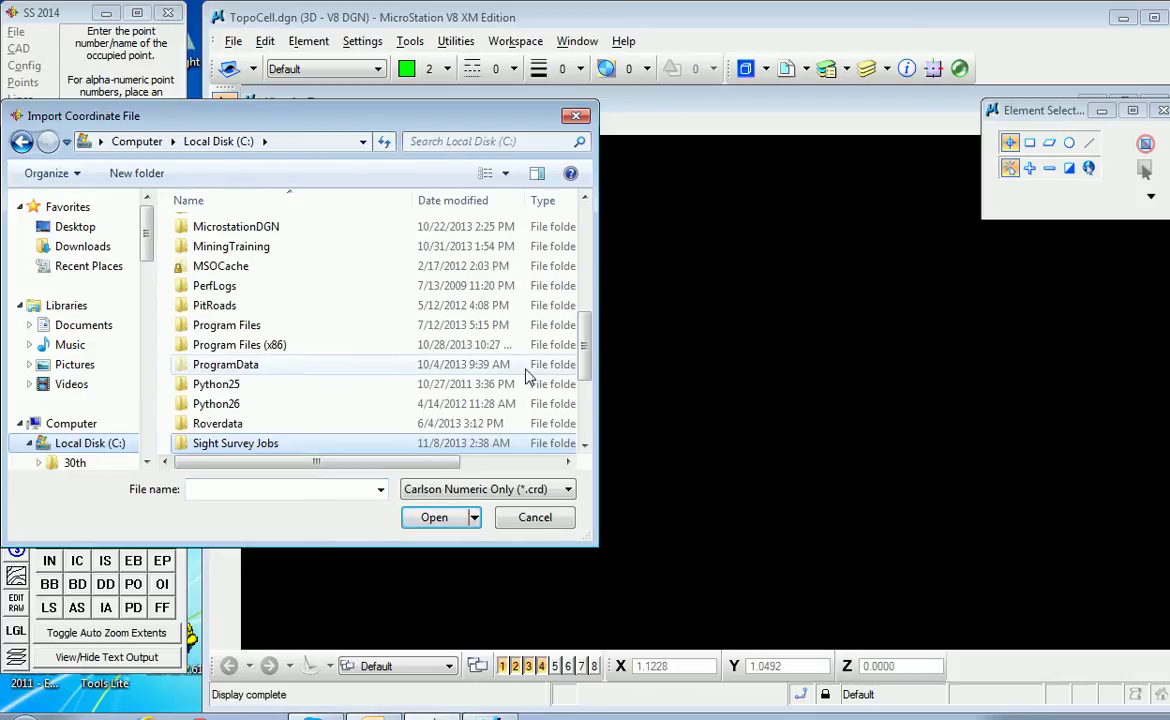
{"action": "left_click_drag", "start_coordinate": [586, 360], "coordinate": [586, 290]}
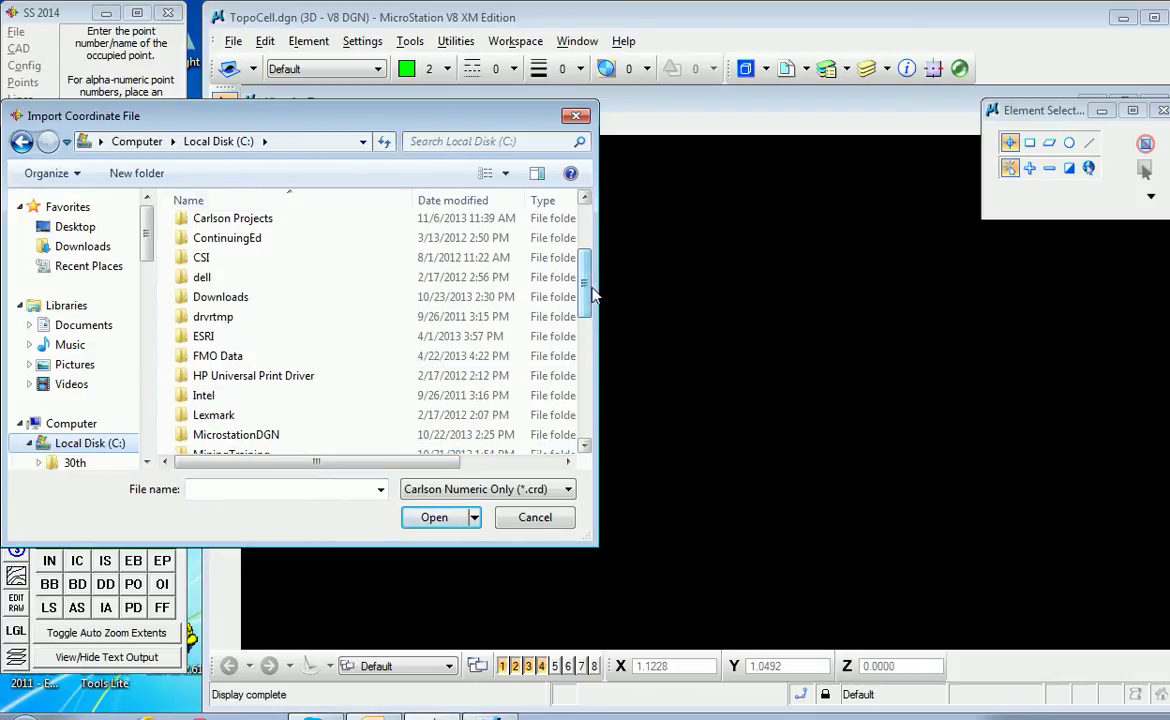
{"action": "double_click", "coordinate": [235, 224]}
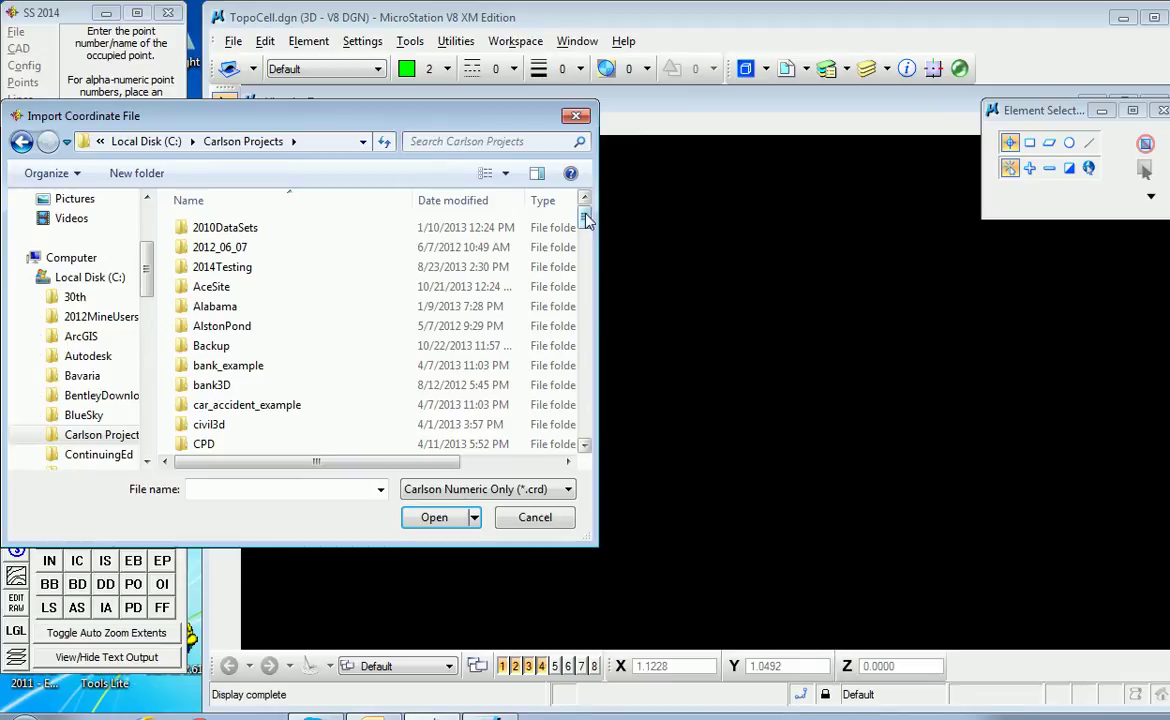
{"action": "left_click_drag", "start_coordinate": [587, 218], "coordinate": [589, 386]}
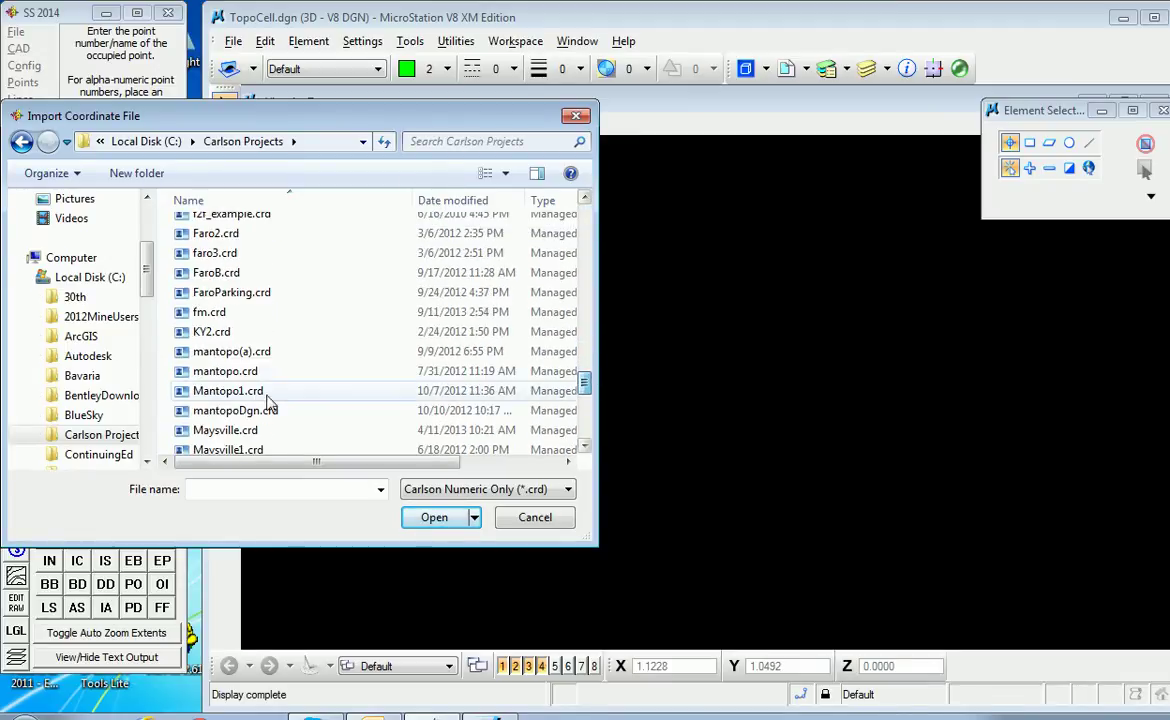
{"action": "left_click", "coordinate": [340, 371]}
{"action": "left_click", "coordinate": [438, 517]}
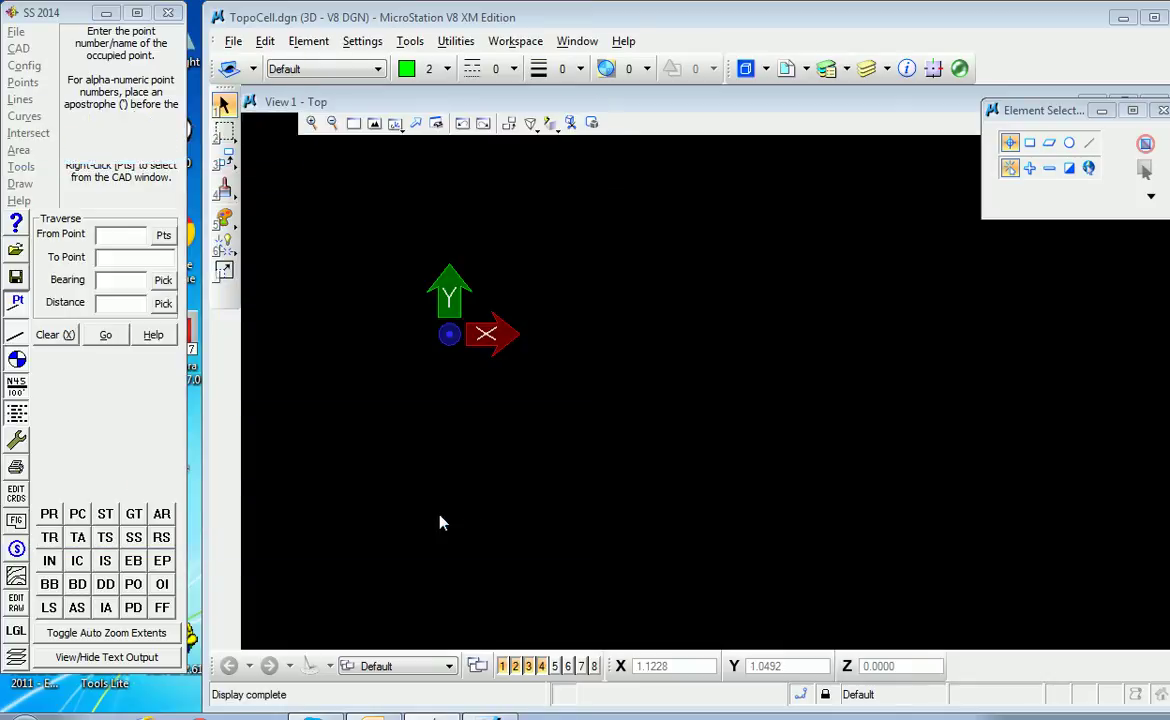
Plot points 21, 22 and 23 from the Point Manager as default dots, then pan to frame them
{"action": "left_click", "coordinate": [174, 388]}
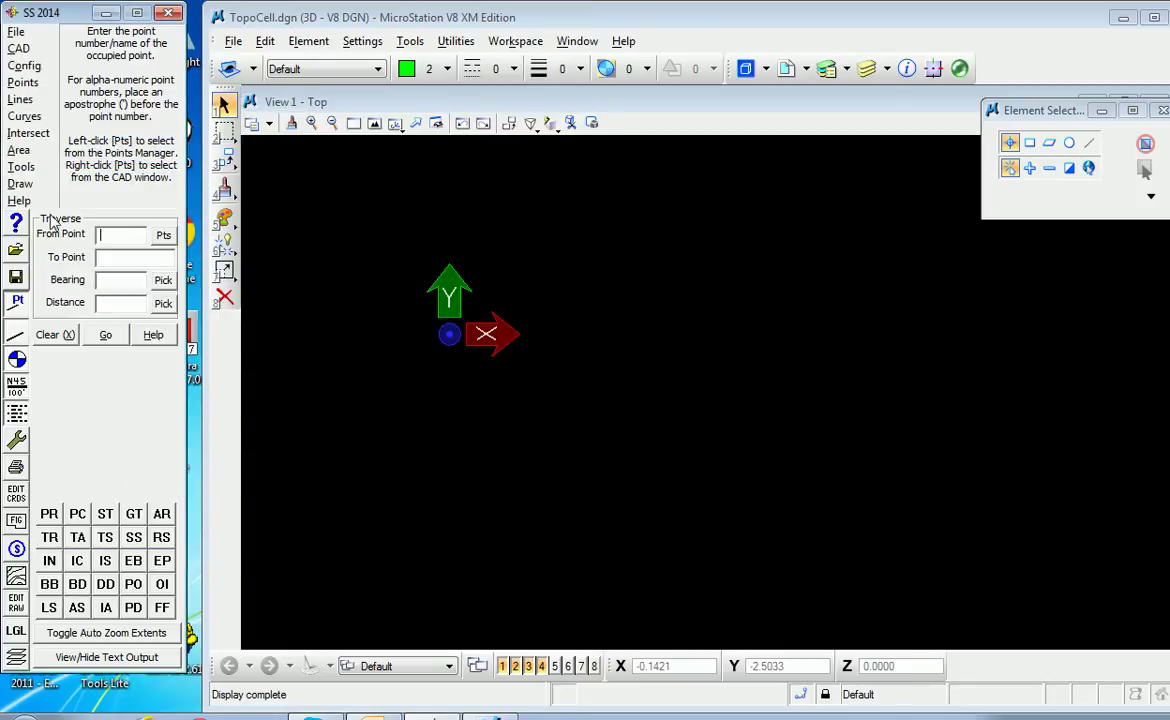
{"action": "left_click", "coordinate": [20, 85]}
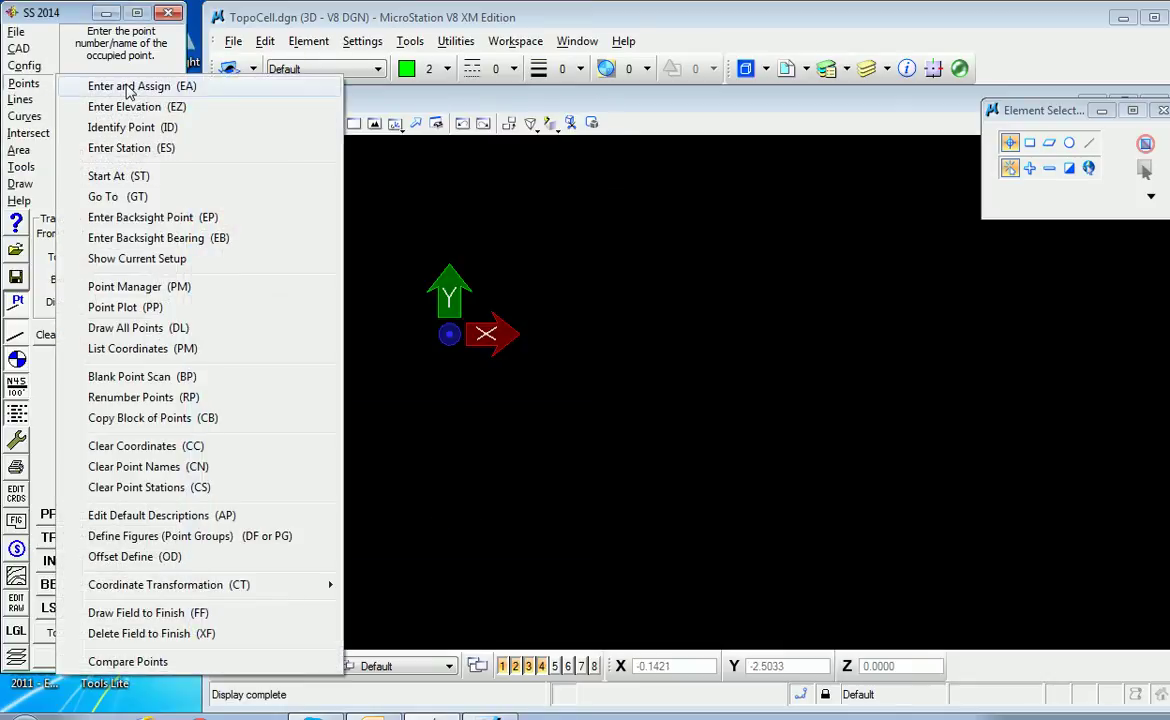
{"action": "left_click", "coordinate": [140, 287]}
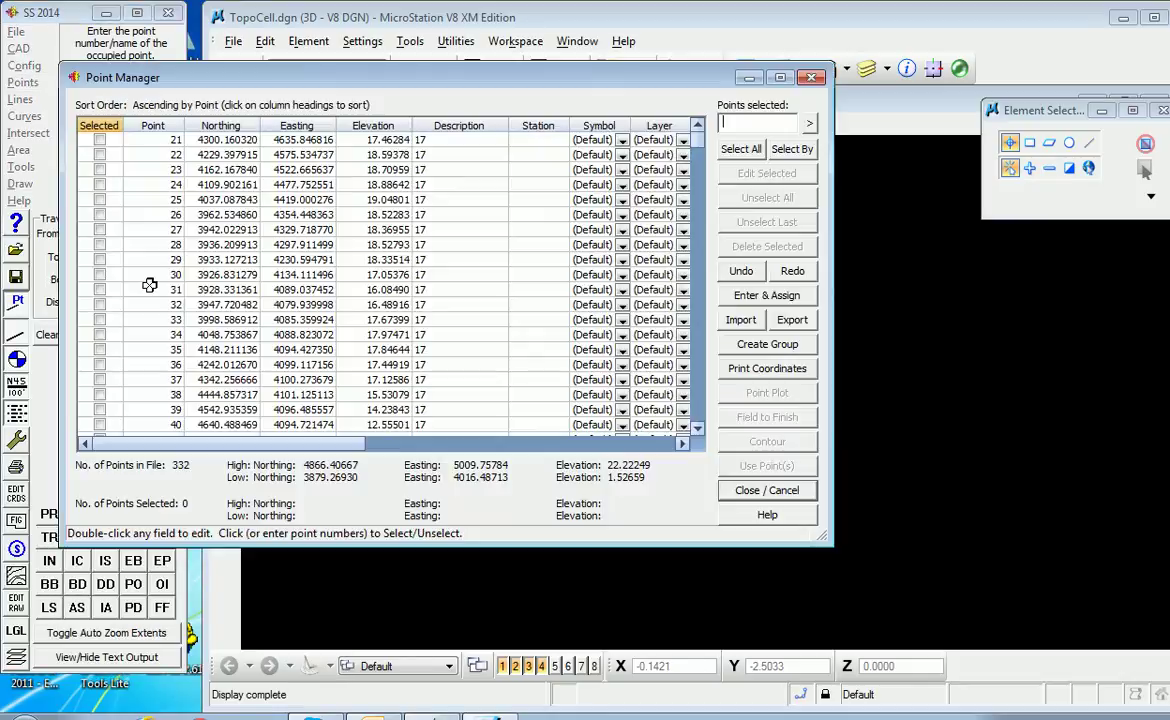
{"action": "left_click", "coordinate": [99, 141]}
{"action": "left_click", "coordinate": [99, 155]}
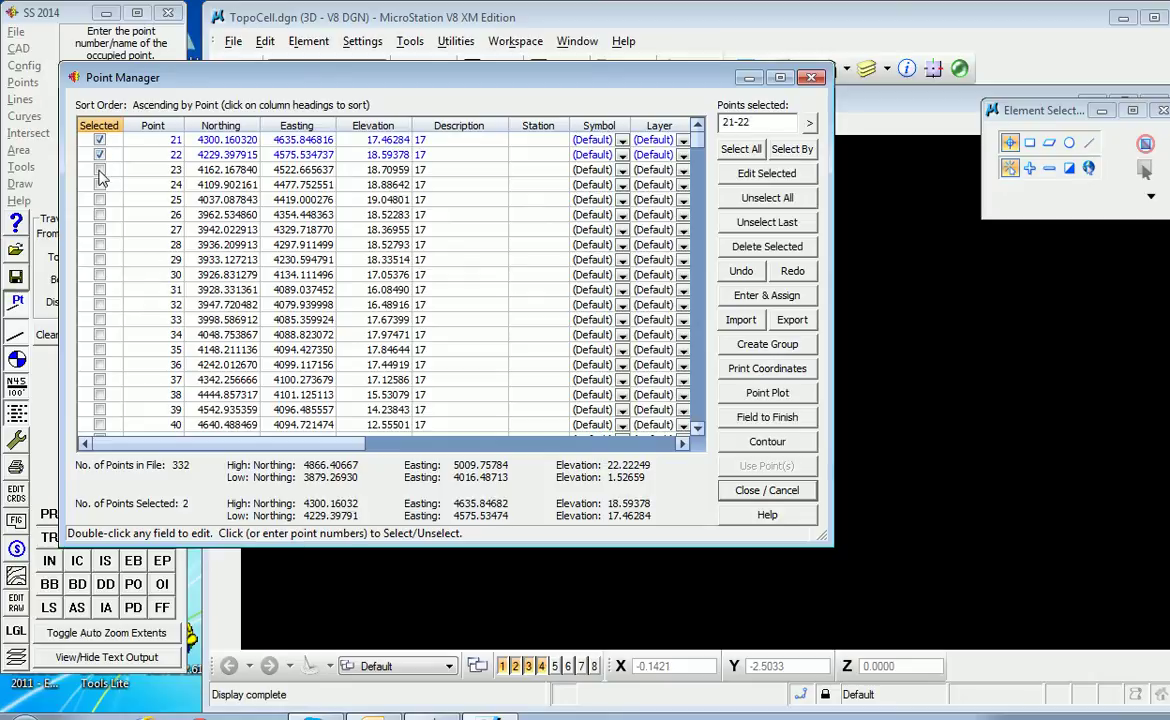
{"action": "left_click", "coordinate": [99, 170]}
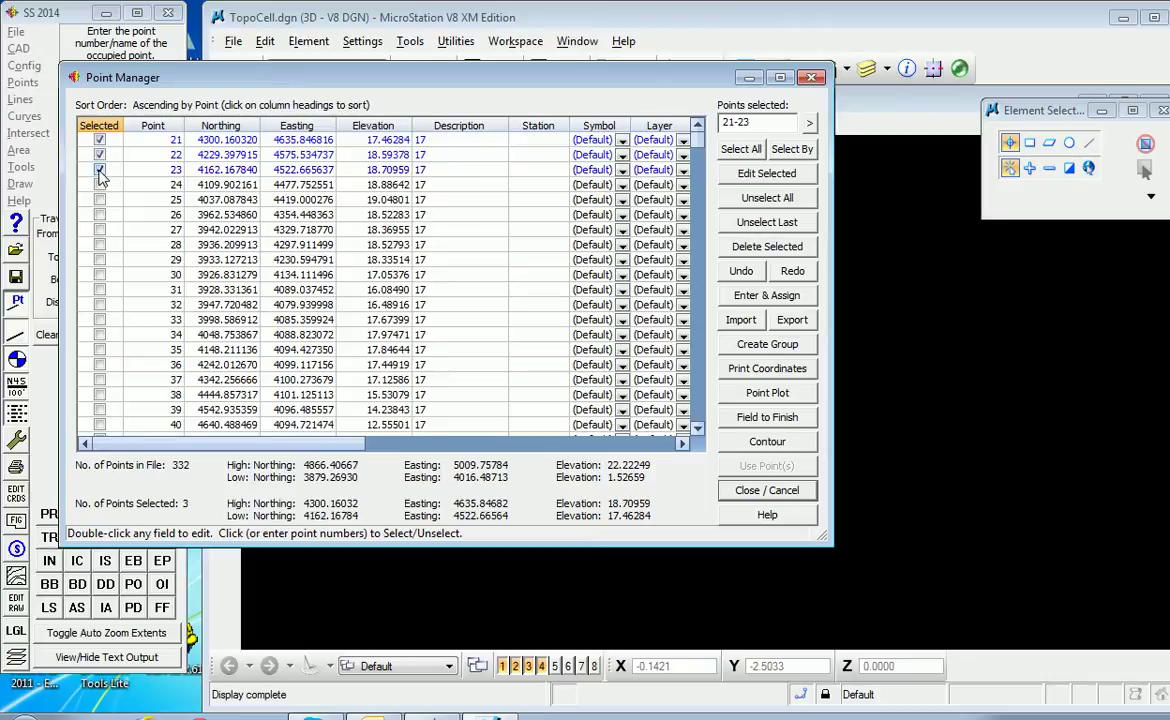
{"action": "left_click", "coordinate": [778, 396]}
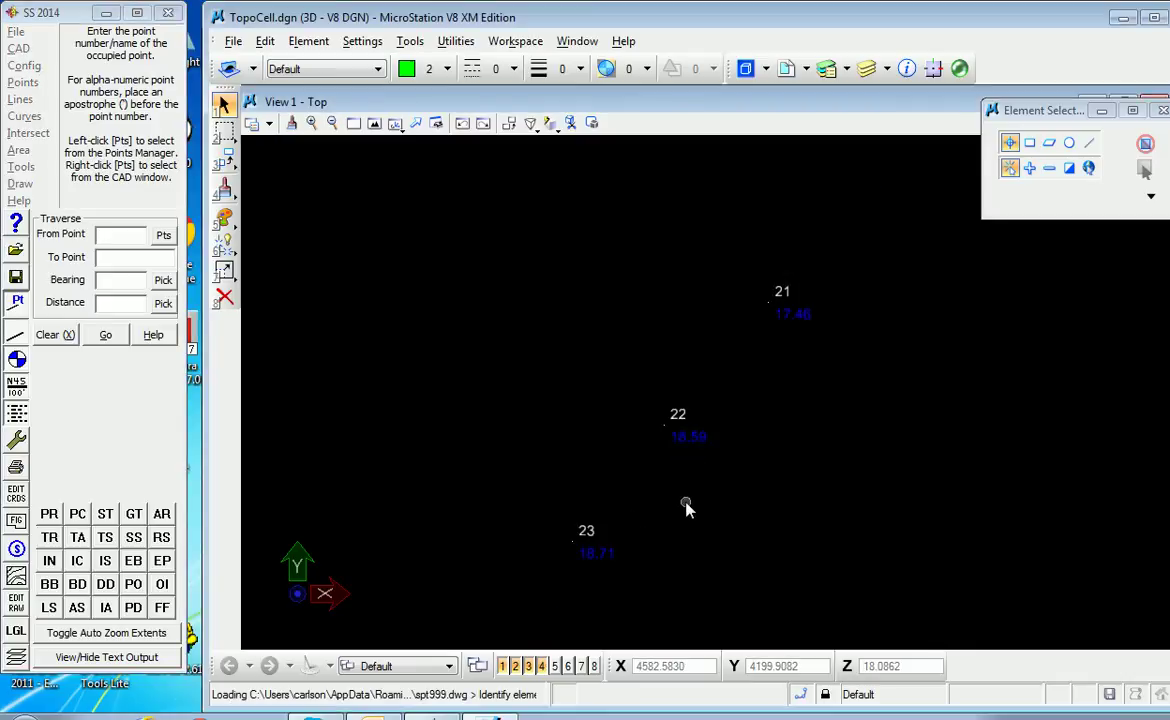
{"action": "middle_click_drag", "start_coordinate": [708, 496], "coordinate": [971, 376]}
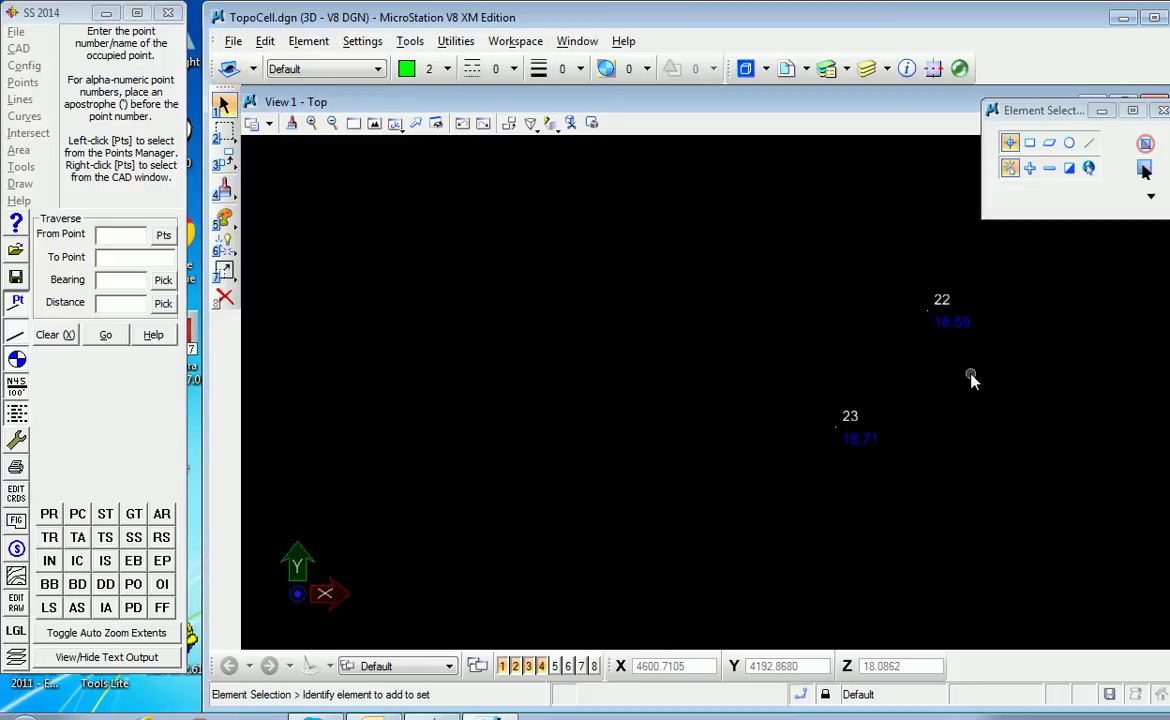
Set the Point Configuration symbol to the EQ benchmark cell from survey.cel
{"action": "left_click", "coordinate": [20, 67]}
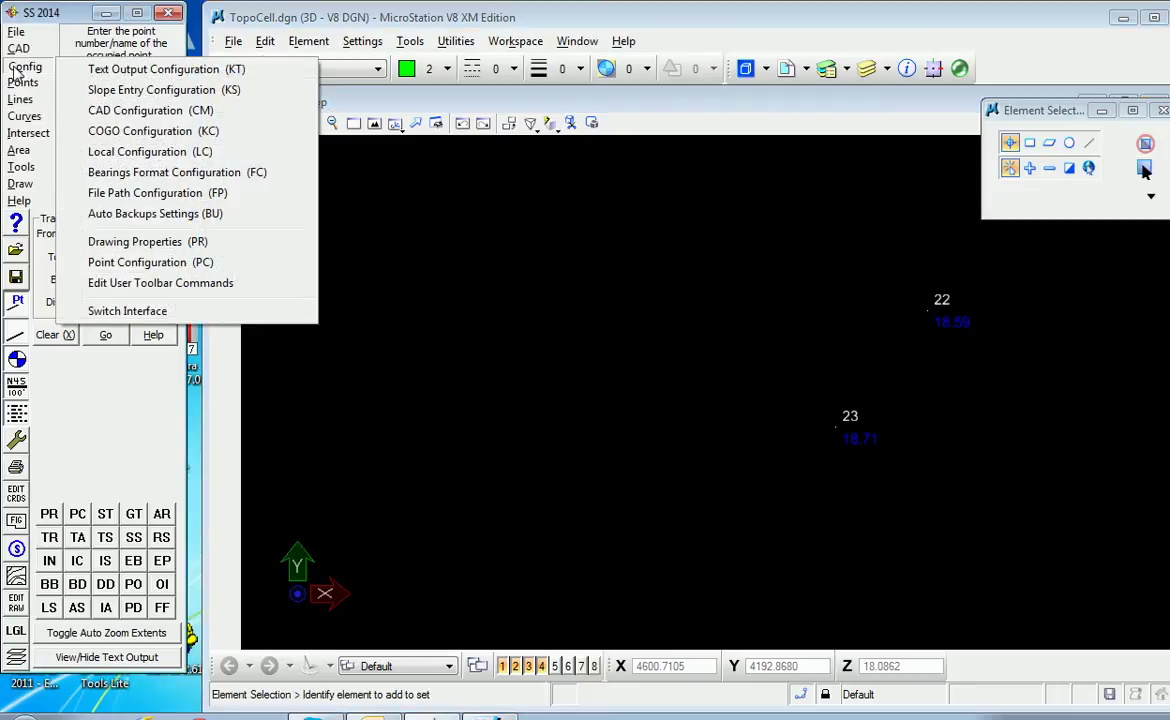
{"action": "left_click", "coordinate": [127, 266]}
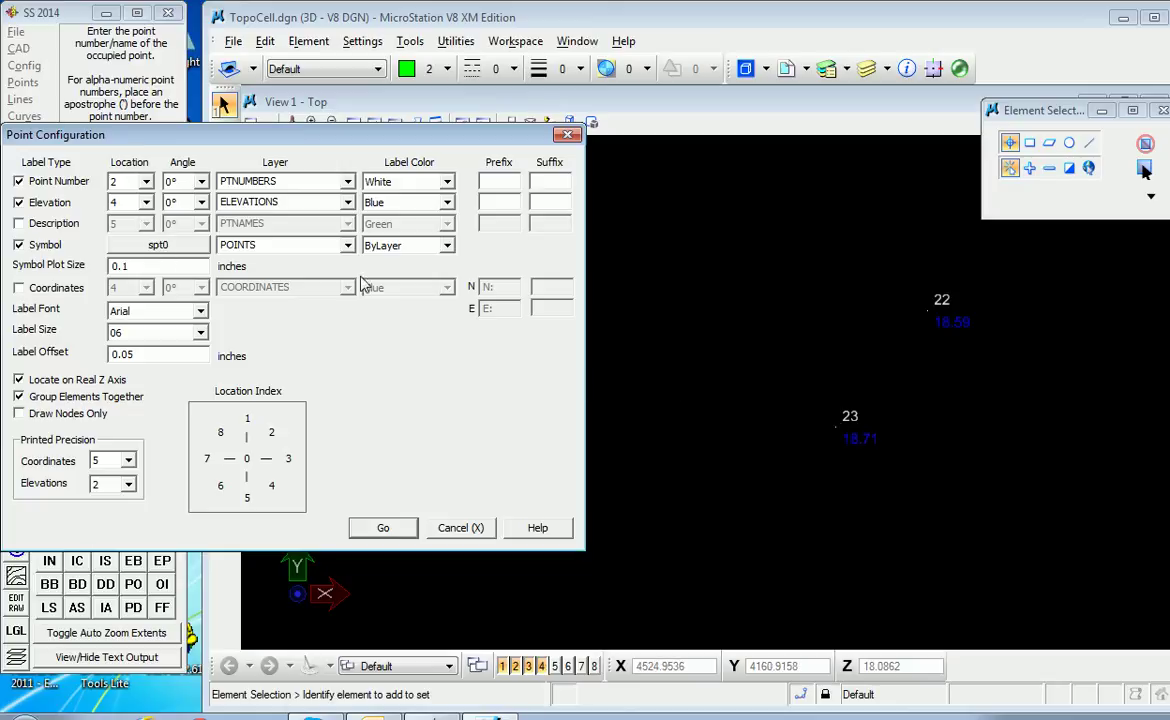
{"action": "left_click", "coordinate": [157, 247]}
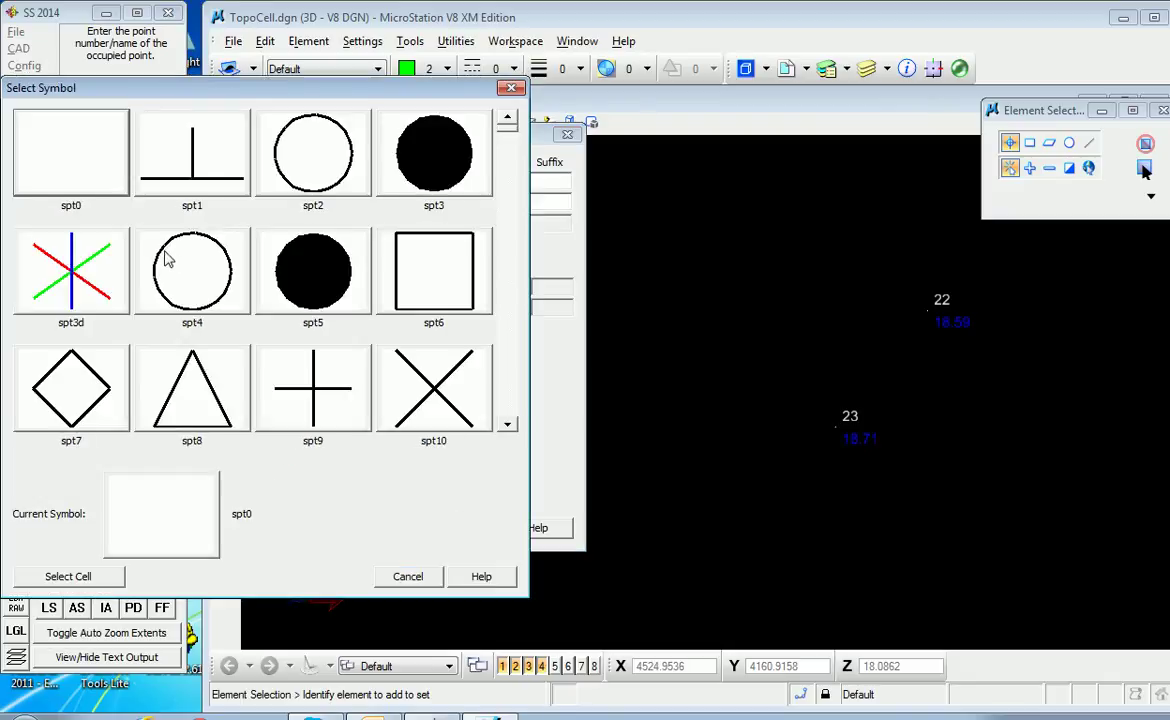
{"action": "left_click", "coordinate": [68, 577]}
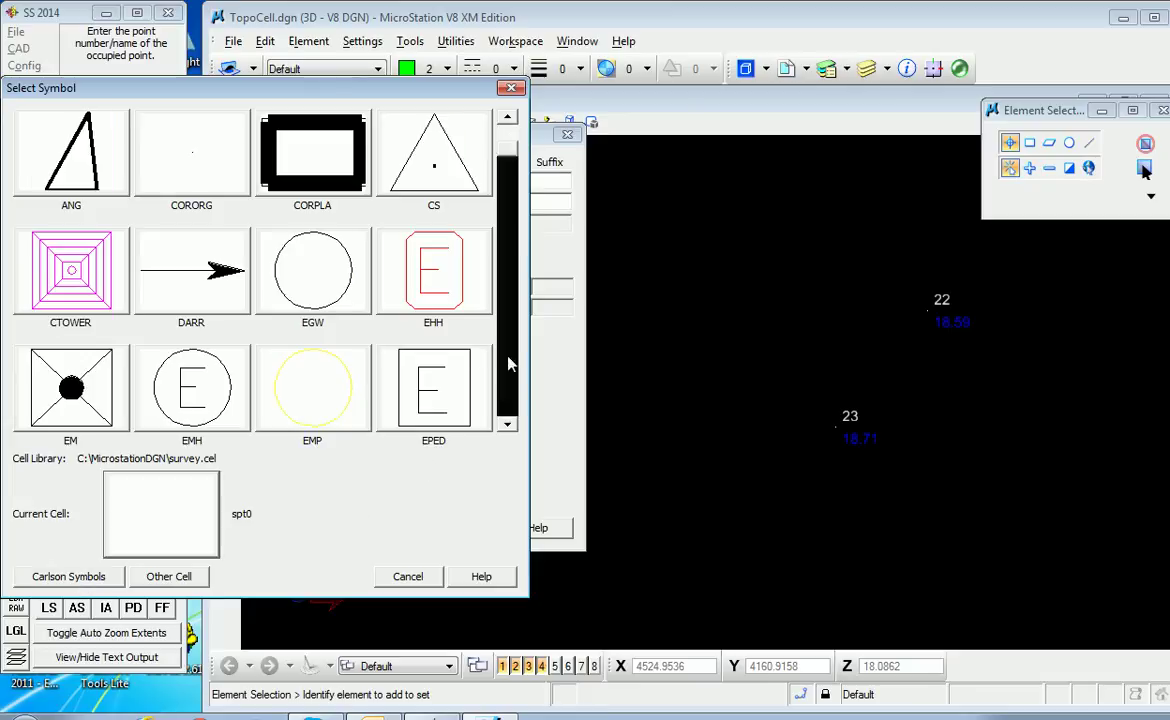
{"action": "scroll", "coordinate": [509, 364], "scroll_direction": "down", "scroll_amount": 1}
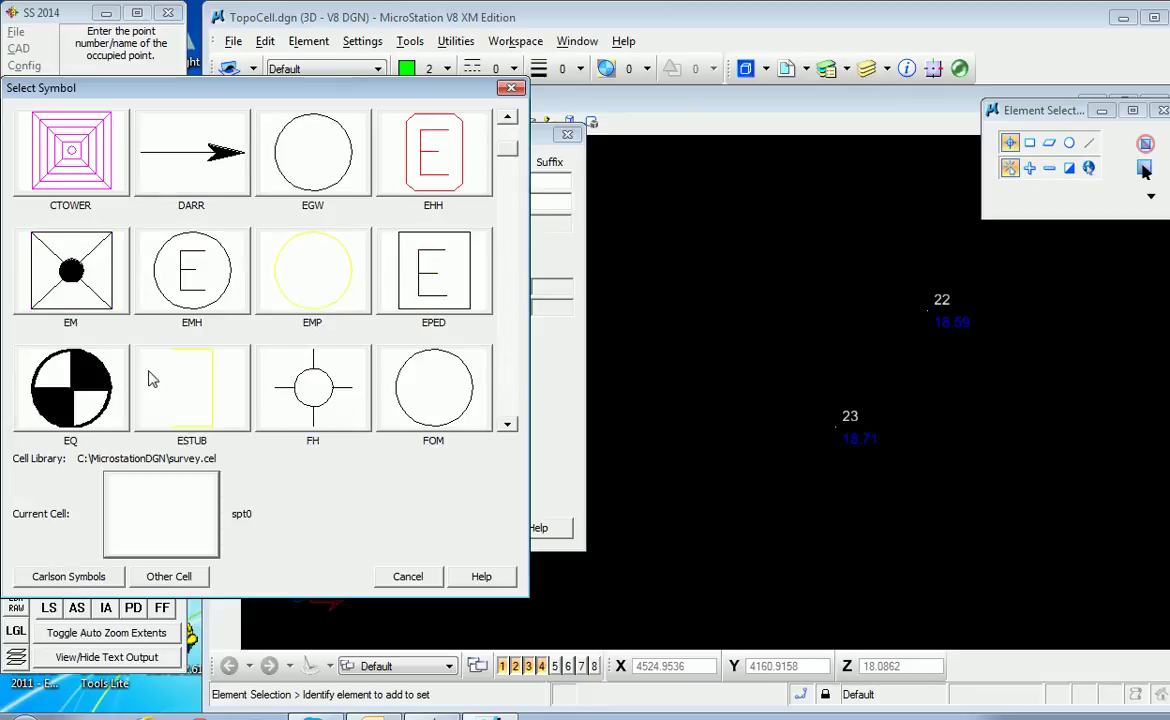
{"action": "double_click", "coordinate": [88, 400]}
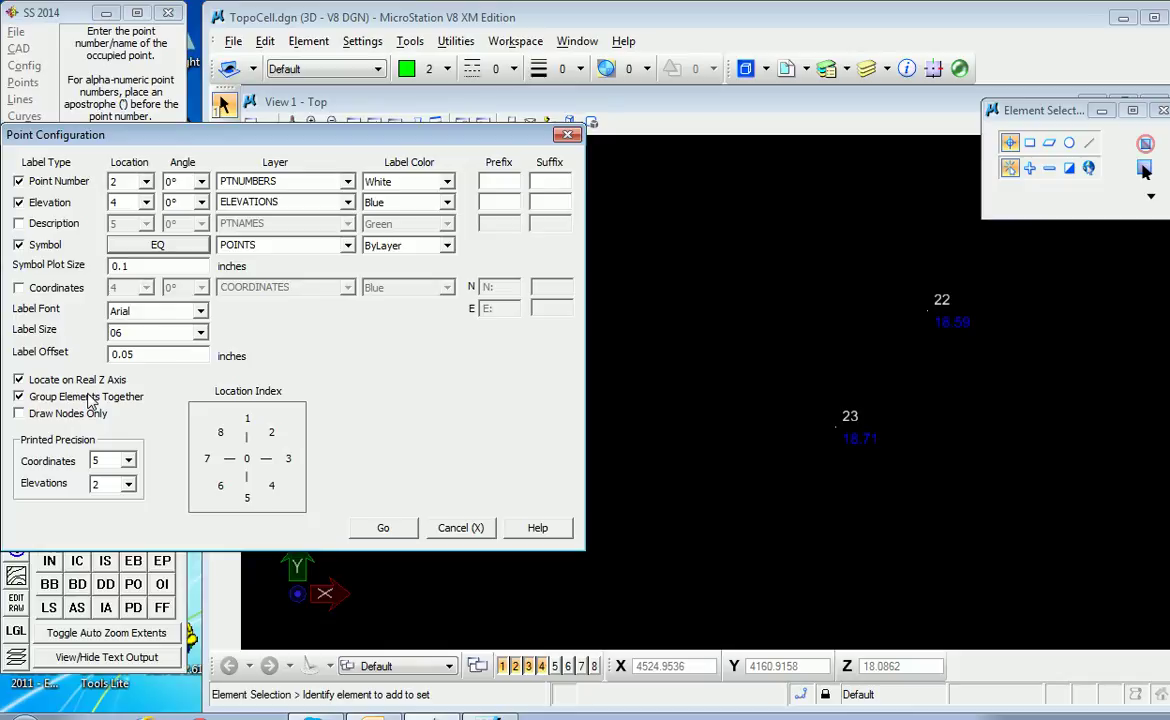
Apply the EQ symbol setting and plot points 24, 25 and 26 from the Point Manager
{"action": "left_click", "coordinate": [383, 530]}
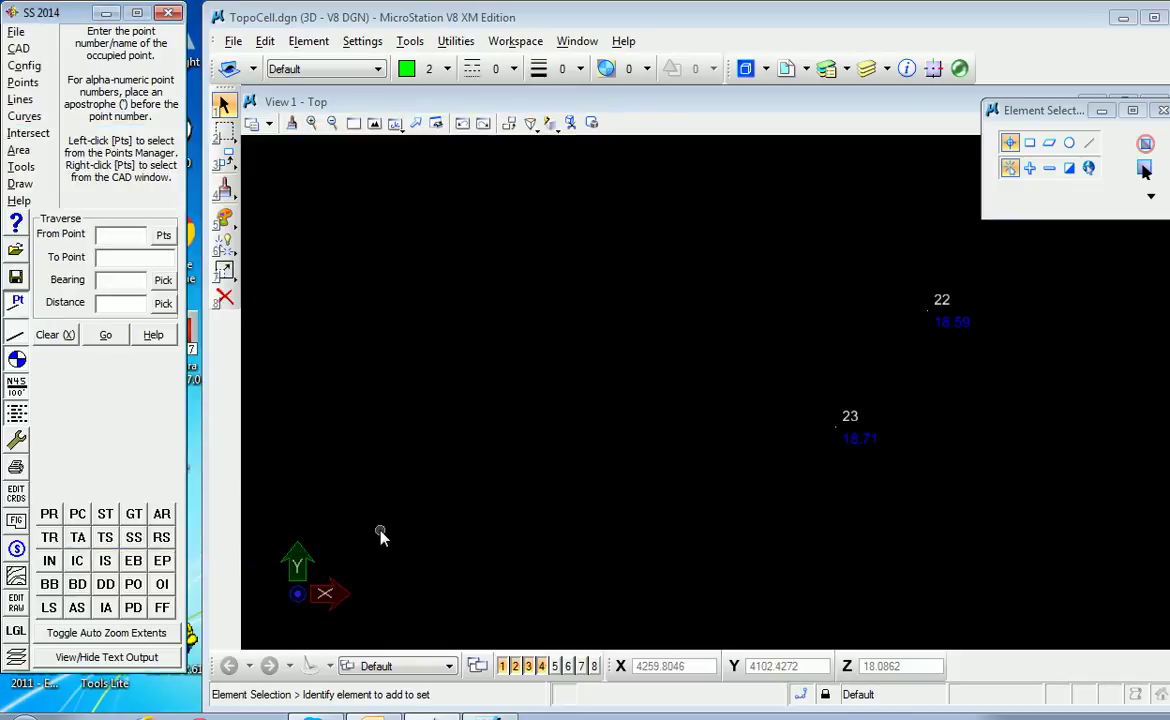
{"action": "left_click", "coordinate": [22, 85]}
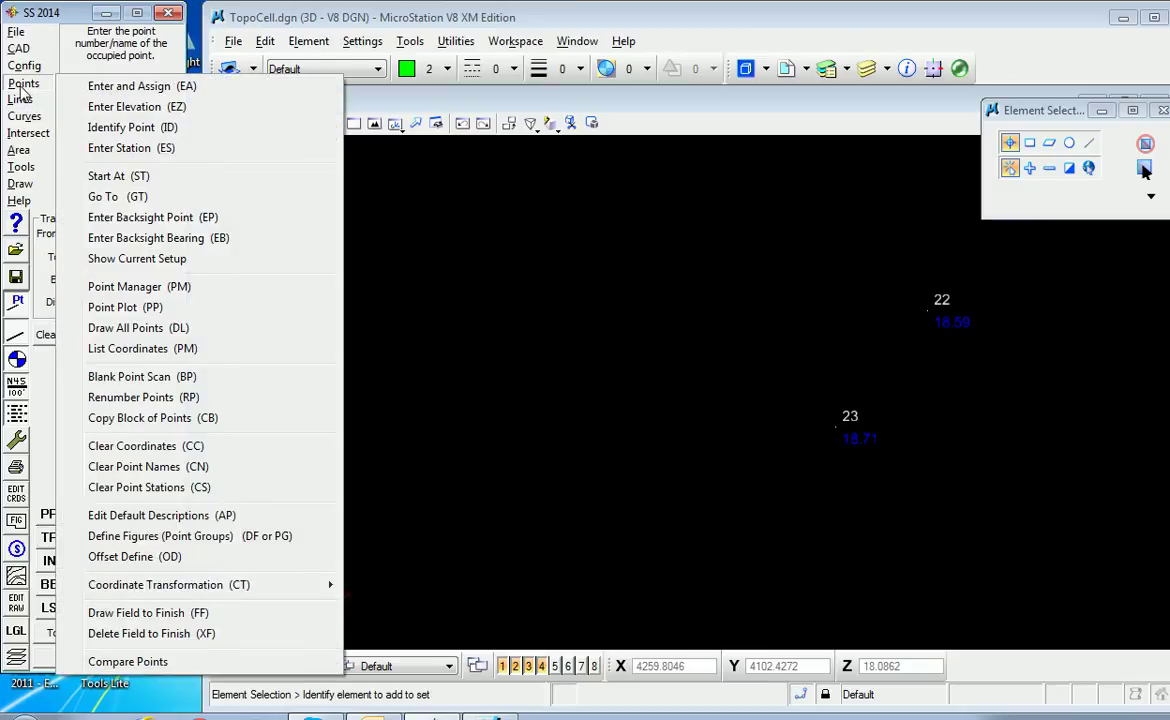
{"action": "left_click", "coordinate": [134, 287]}
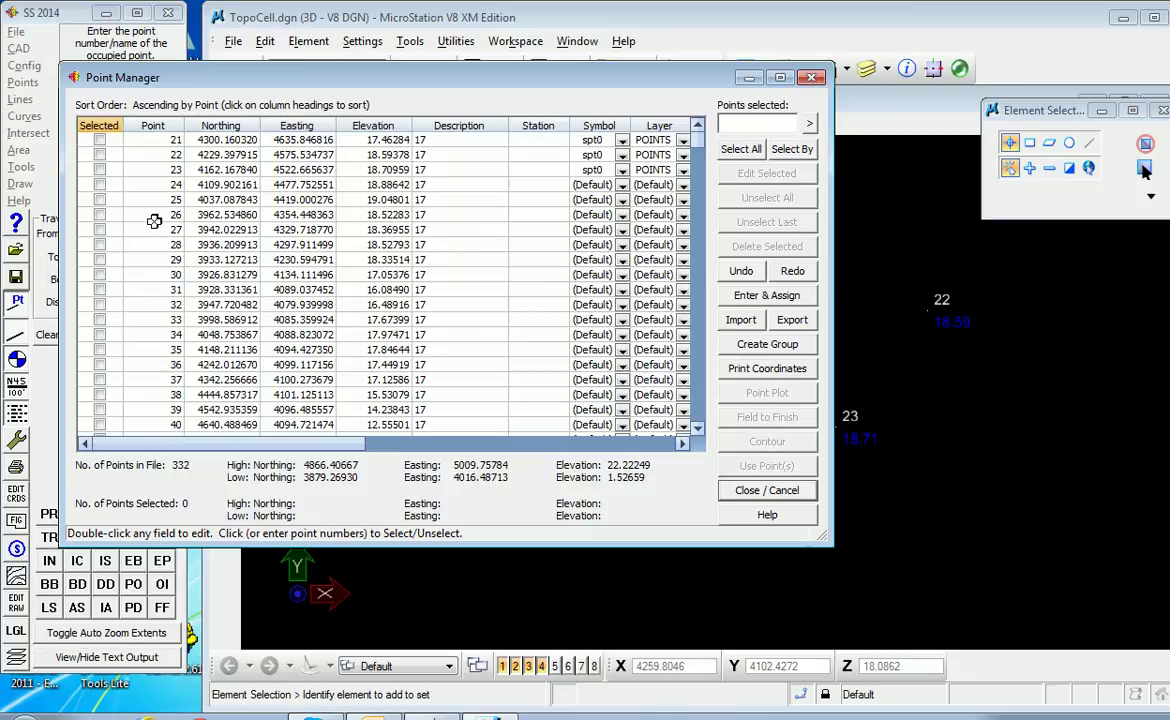
{"action": "left_click", "coordinate": [99, 185]}
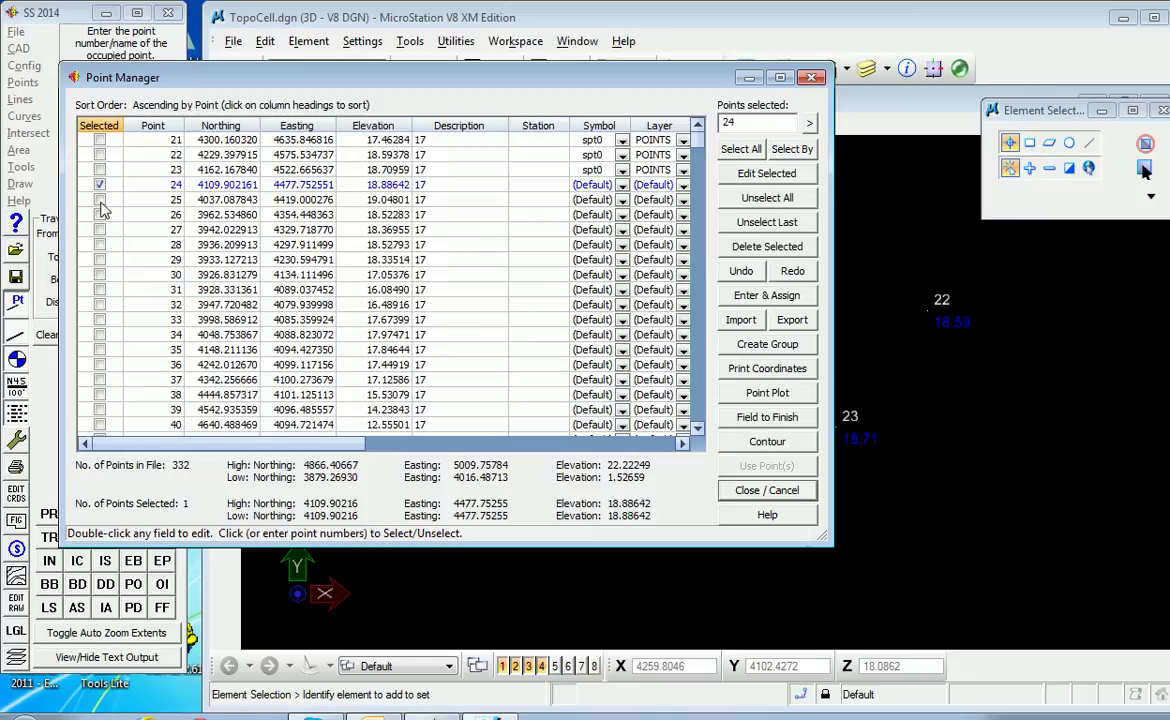
{"action": "left_click", "coordinate": [99, 199]}
{"action": "left_click", "coordinate": [99, 214]}
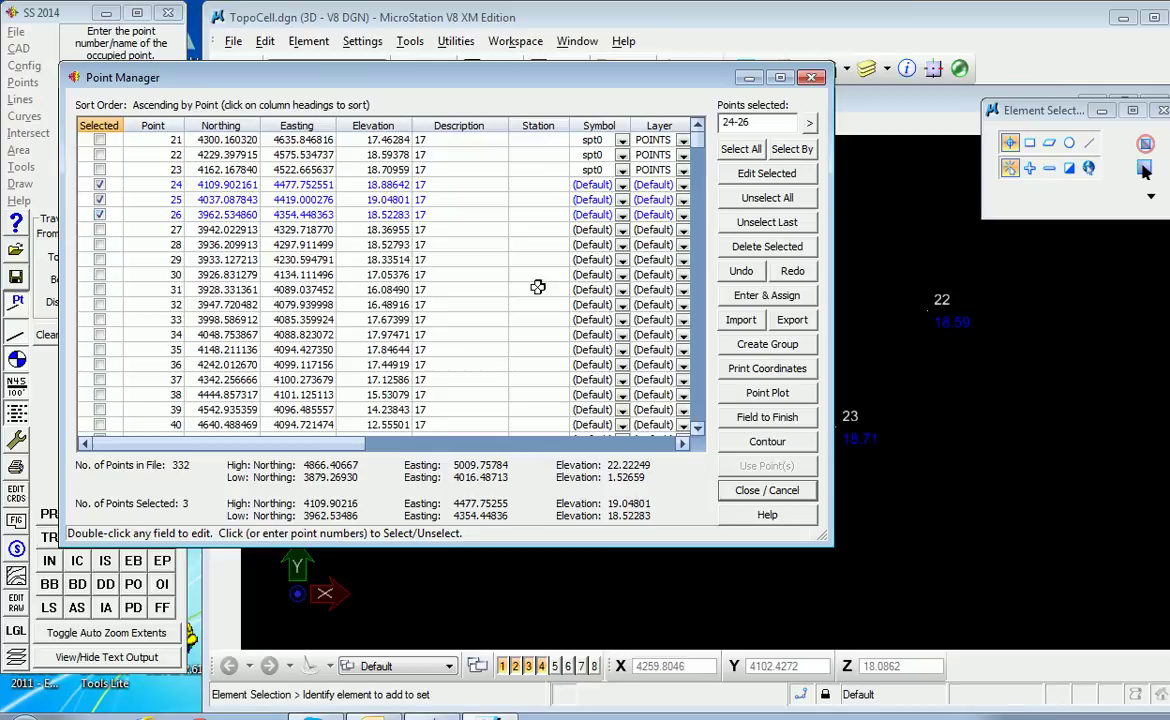
{"action": "left_click", "coordinate": [766, 393]}
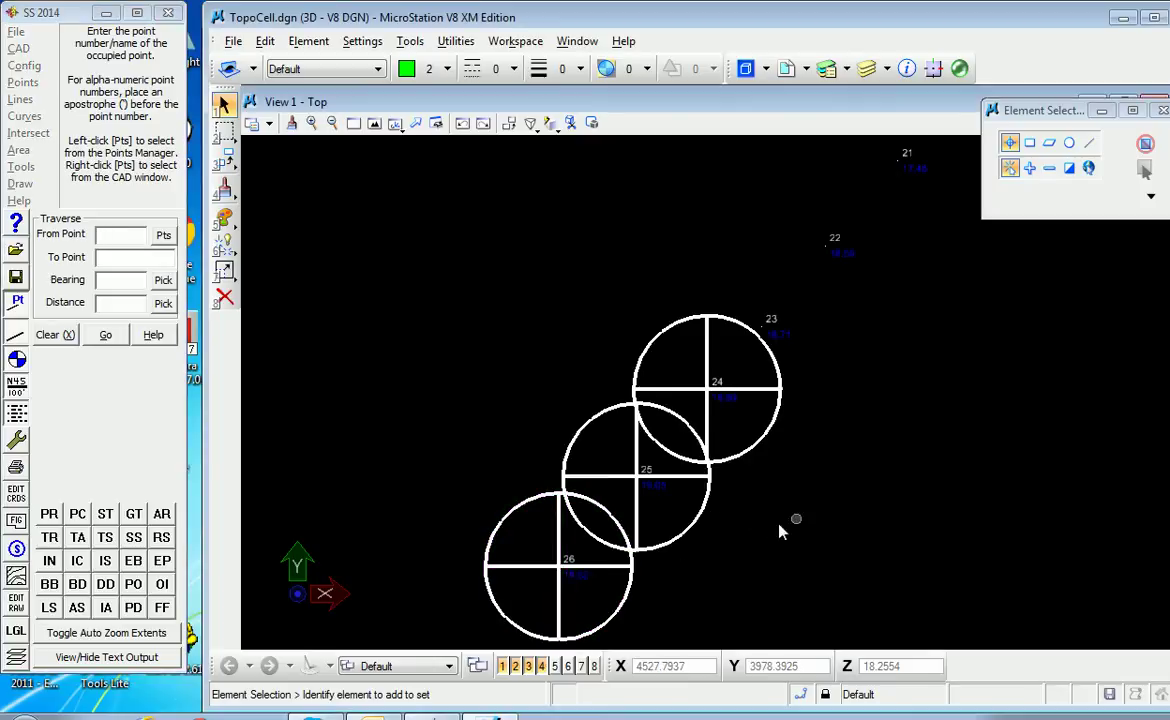
Zoom out to see all points and set the Symbol Plot Size to 0.01 in Point Configuration
{"action": "middle_click_drag", "start_coordinate": [770, 530], "coordinate": [884, 418]}
{"action": "scroll", "coordinate": [884, 418], "scroll_direction": "down", "scroll_amount": 2}
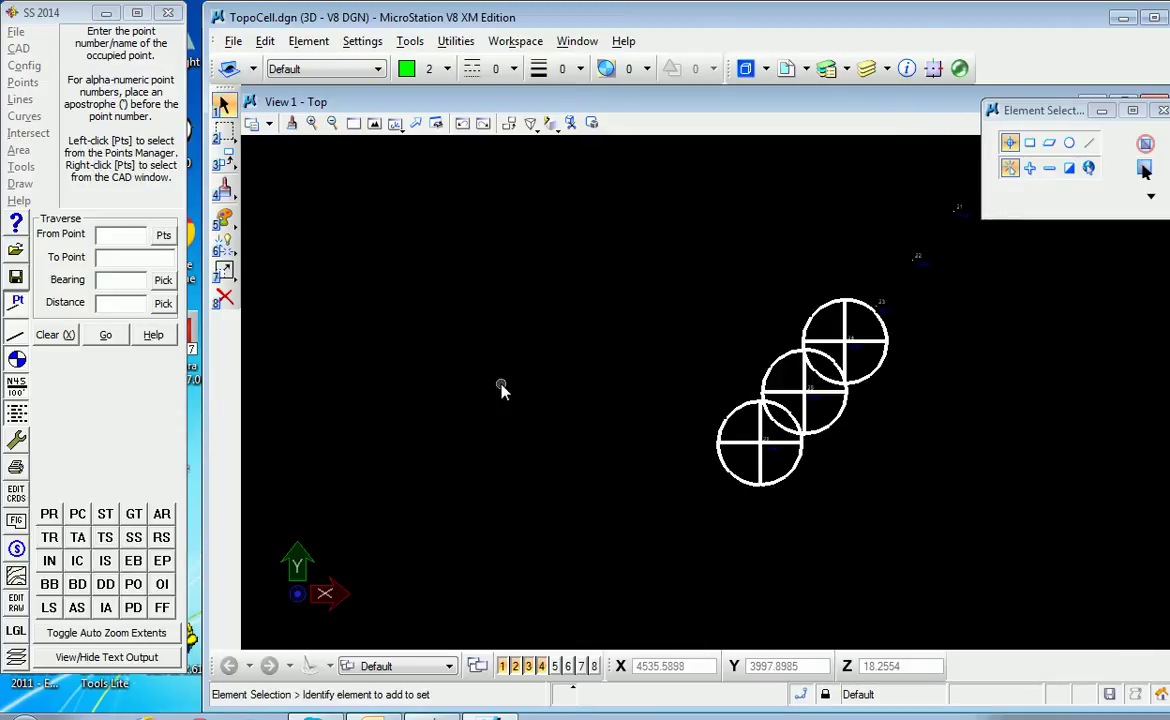
{"action": "left_click", "coordinate": [23, 66]}
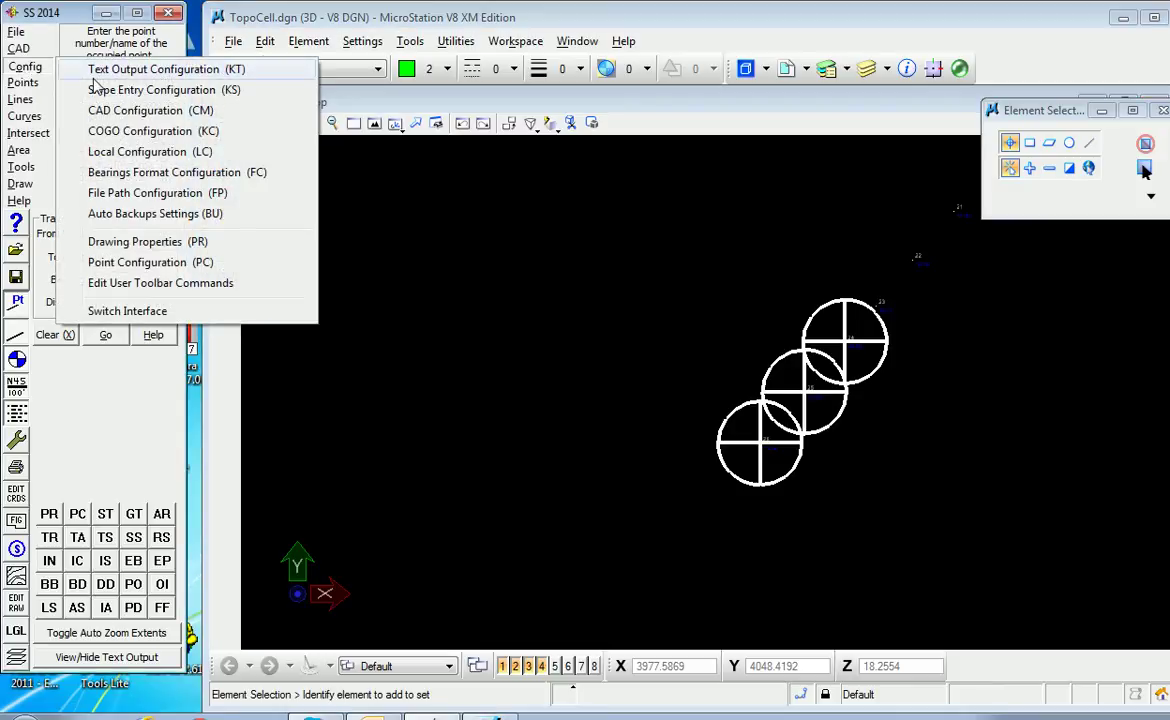
{"action": "left_click", "coordinate": [150, 264]}
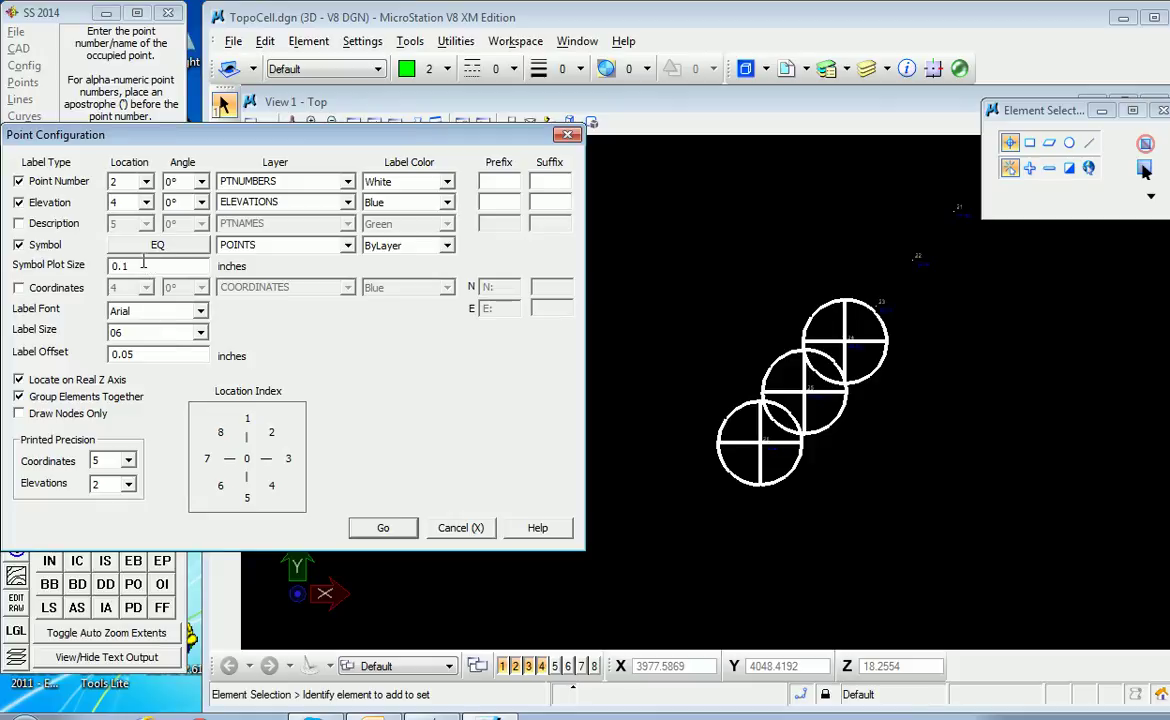
{"action": "double_click", "coordinate": [142, 265]}
{"action": "type", "text": "0.01"}
Apply the smaller EQ symbol size, then plot points 30, 31 and 32 from Point Manager
{"action": "left_click", "coordinate": [384, 530]}
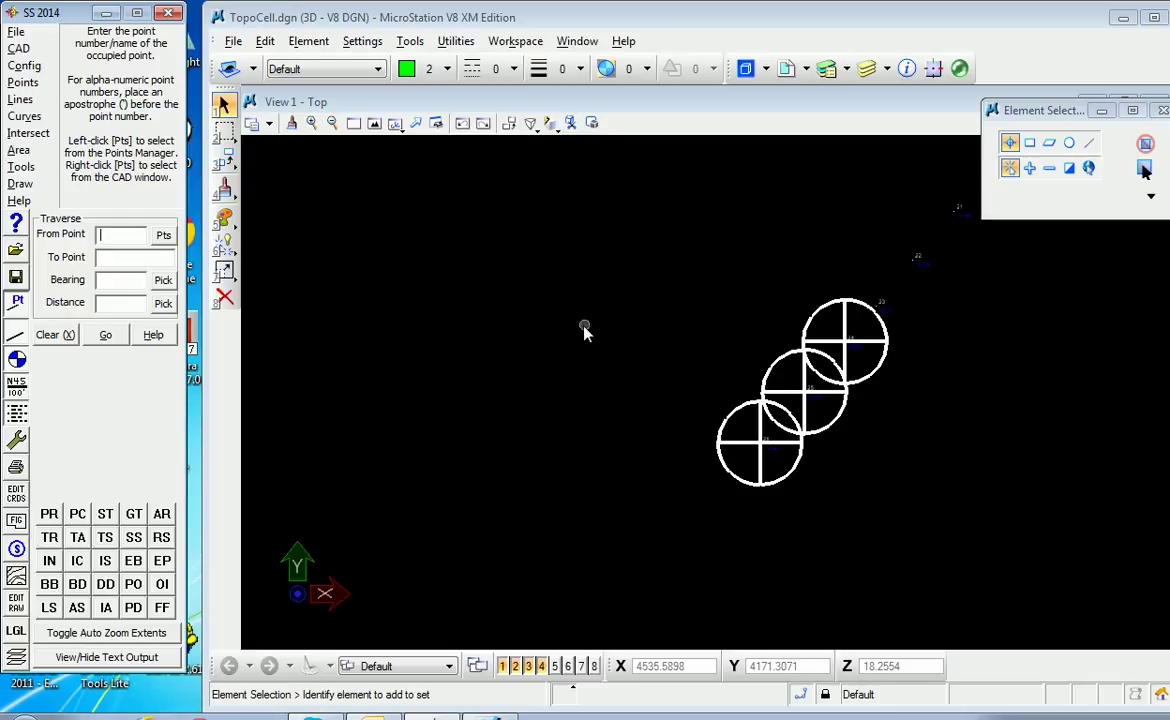
{"action": "left_click", "coordinate": [23, 85]}
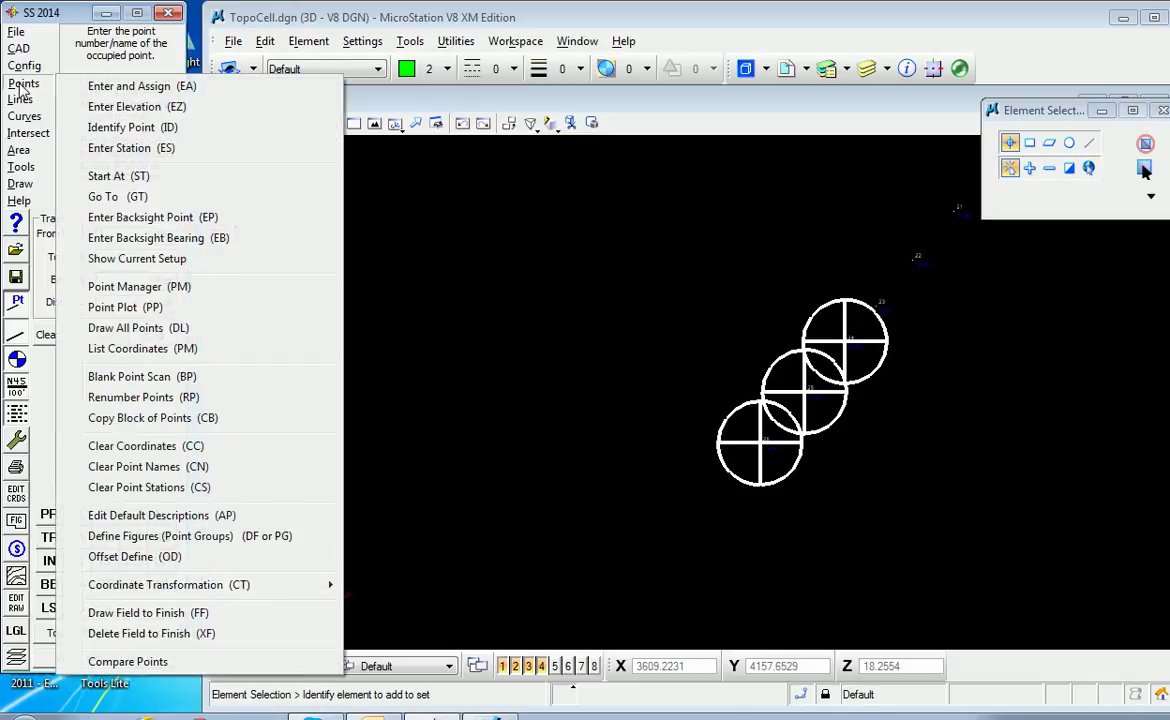
{"action": "left_click", "coordinate": [130, 287]}
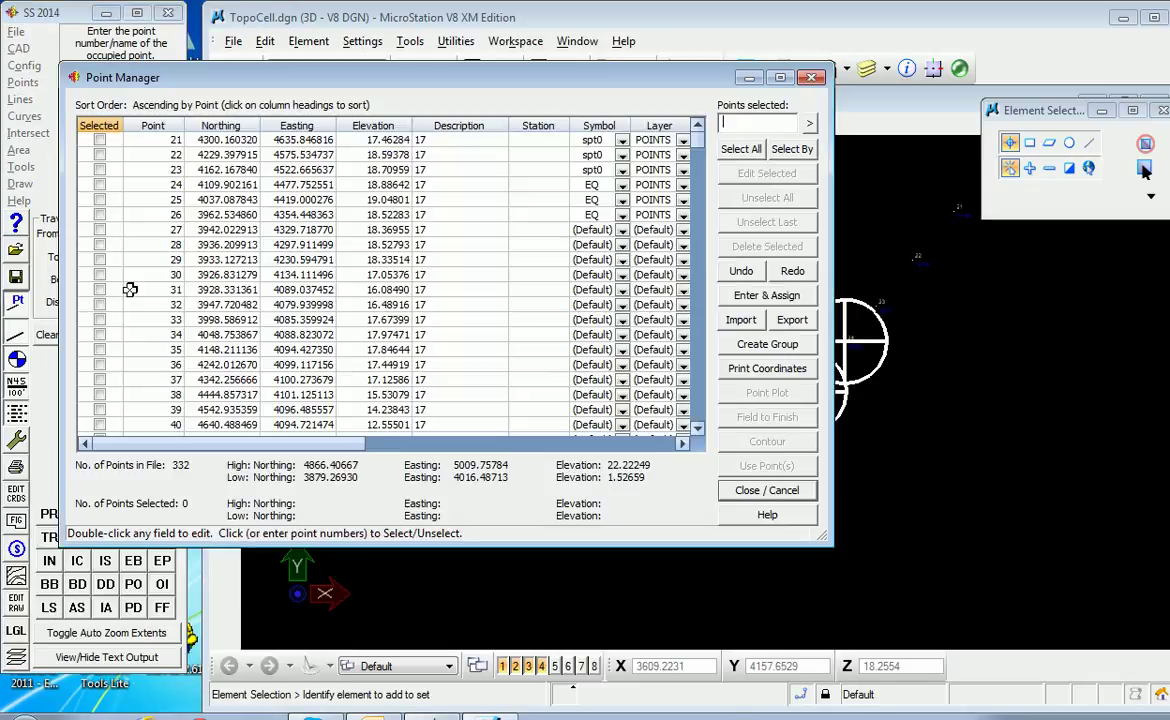
{"action": "left_click", "coordinate": [99, 274]}
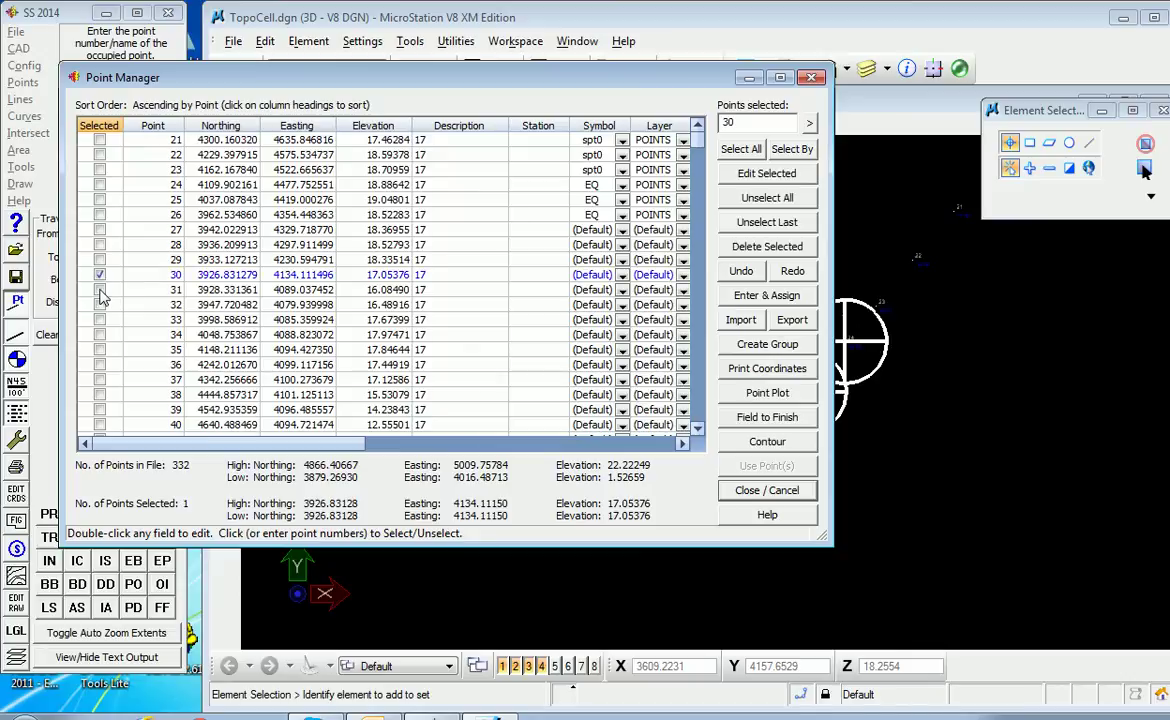
{"action": "left_click", "coordinate": [99, 289]}
{"action": "left_click", "coordinate": [99, 304]}
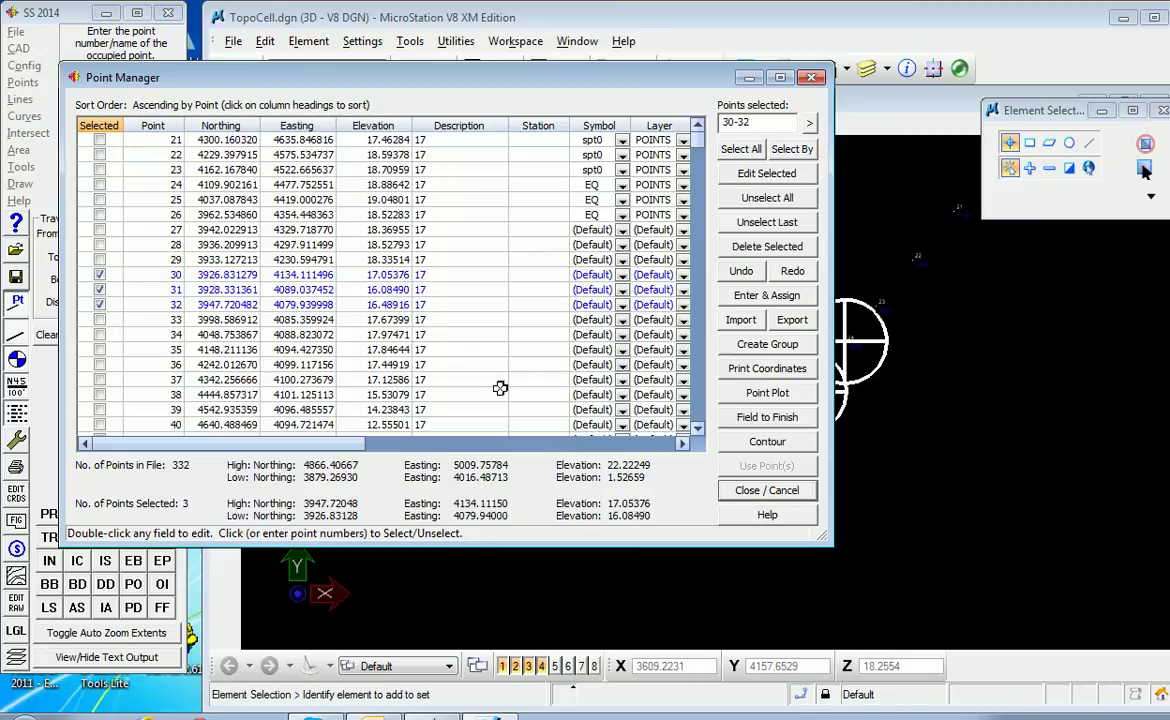
{"action": "left_click", "coordinate": [767, 392]}
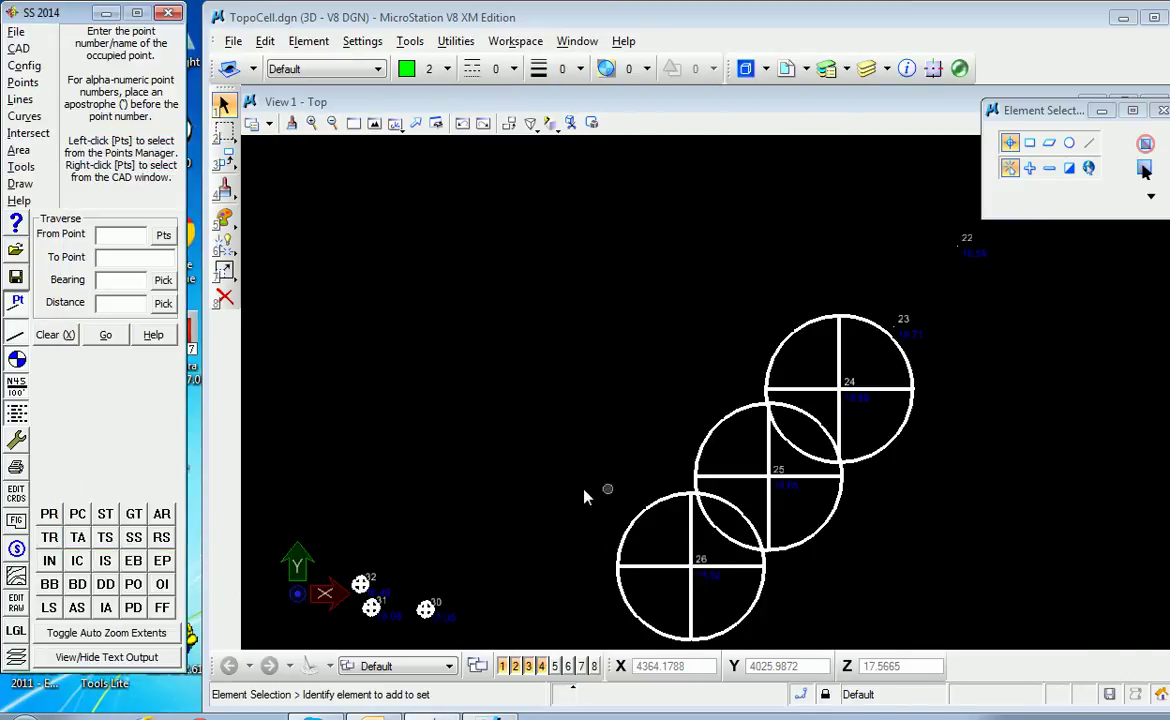
{"action": "middle_click_drag", "start_coordinate": [545, 514], "coordinate": [687, 386]}
{"action": "scroll", "coordinate": [588, 491], "scroll_direction": "up", "scroll_amount": 5}
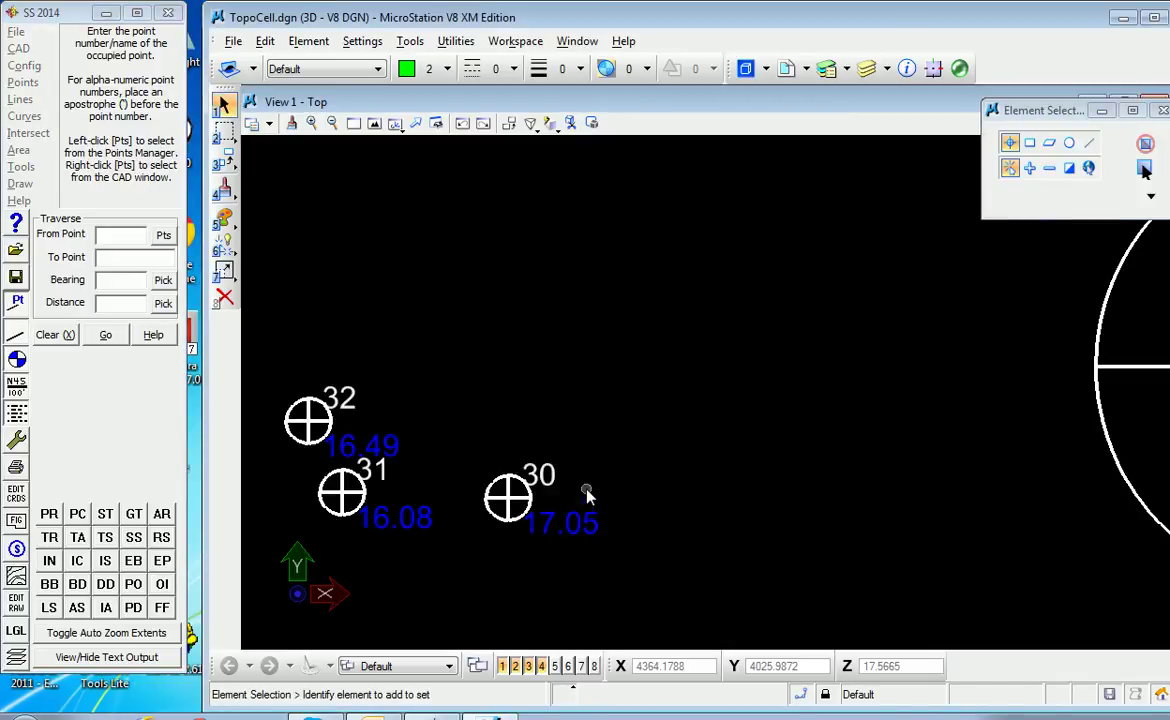
{"action": "scroll", "coordinate": [551, 530], "scroll_direction": "up", "scroll_amount": 2}
{"action": "scroll", "coordinate": [551, 530], "scroll_direction": "down", "scroll_amount": 1}
{"action": "middle_click_drag", "start_coordinate": [551, 530], "coordinate": [710, 464]}
{"action": "scroll", "coordinate": [713, 493], "scroll_direction": "down", "scroll_amount": 2}
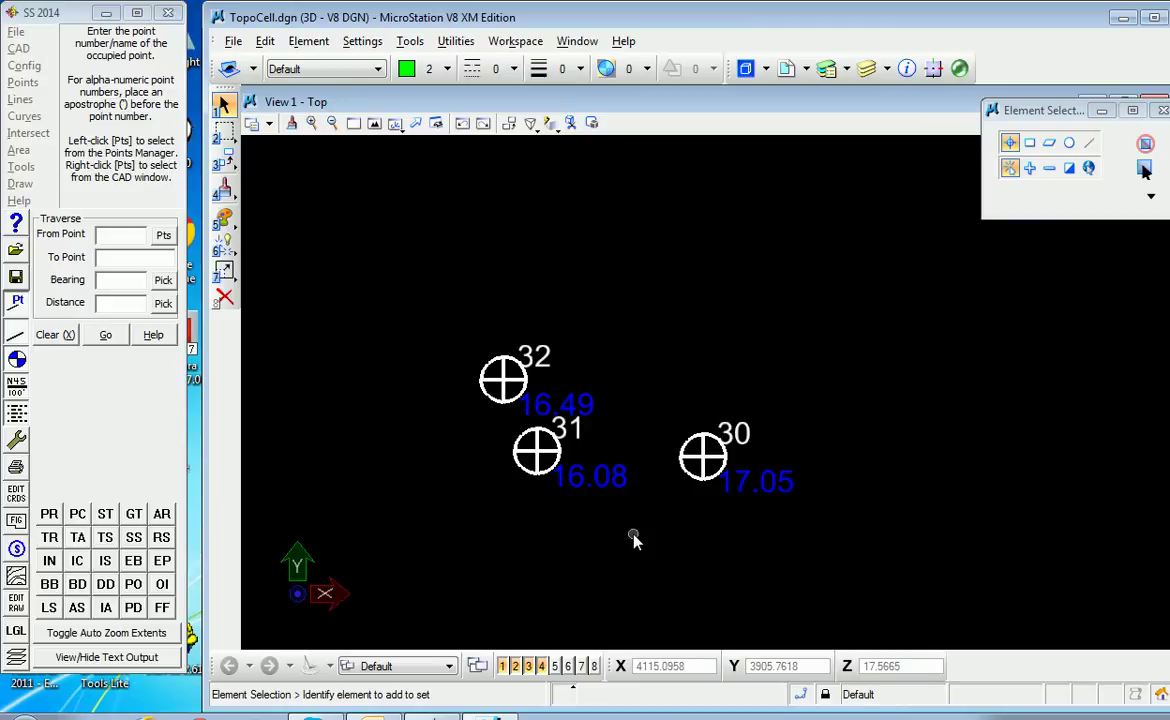
{"action": "scroll", "coordinate": [661, 512], "scroll_direction": "down", "scroll_amount": 4}
{"action": "scroll", "coordinate": [763, 522], "scroll_direction": "up", "scroll_amount": 2}
{"action": "scroll", "coordinate": [747, 515], "scroll_direction": "up", "scroll_amount": 2}
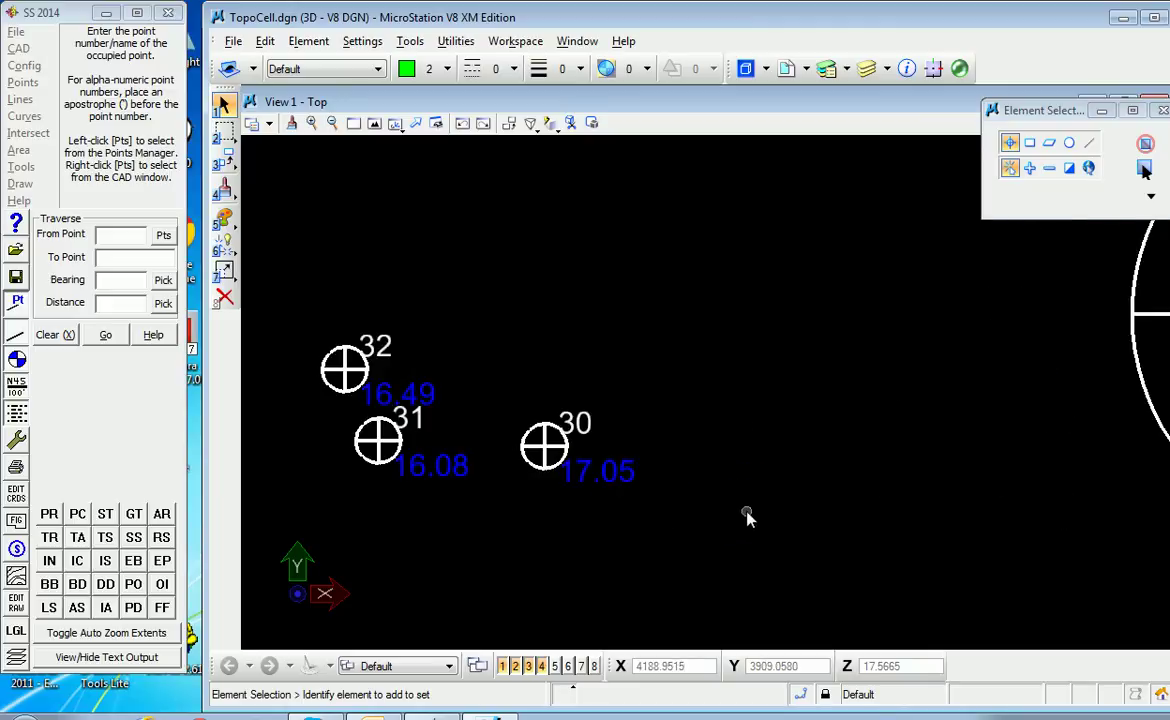